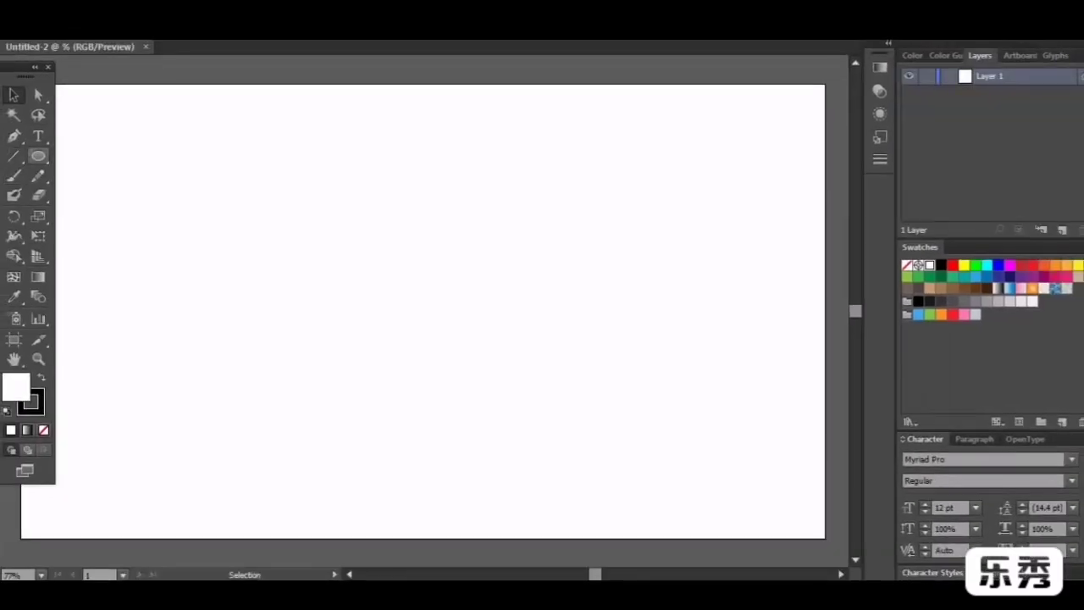
# Draw a rectangle covering the whole artboard and fill it with black, 000000.
pyautogui.moveTo(39, 156); pyautogui.dragTo(123, 155)
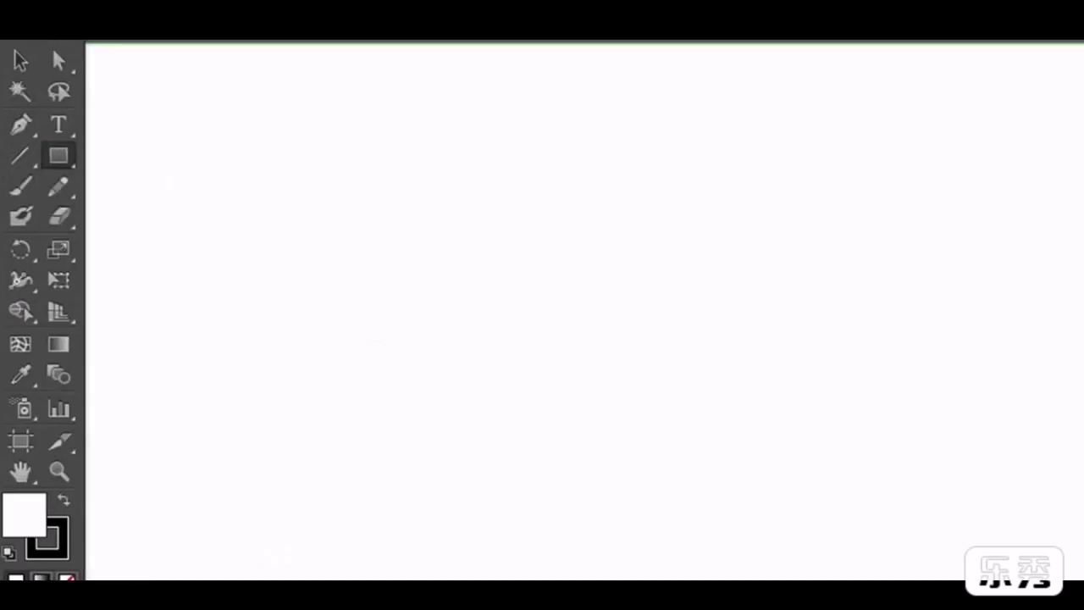
pyautogui.moveTo(824, 84); pyautogui.dragTo(21, 539)
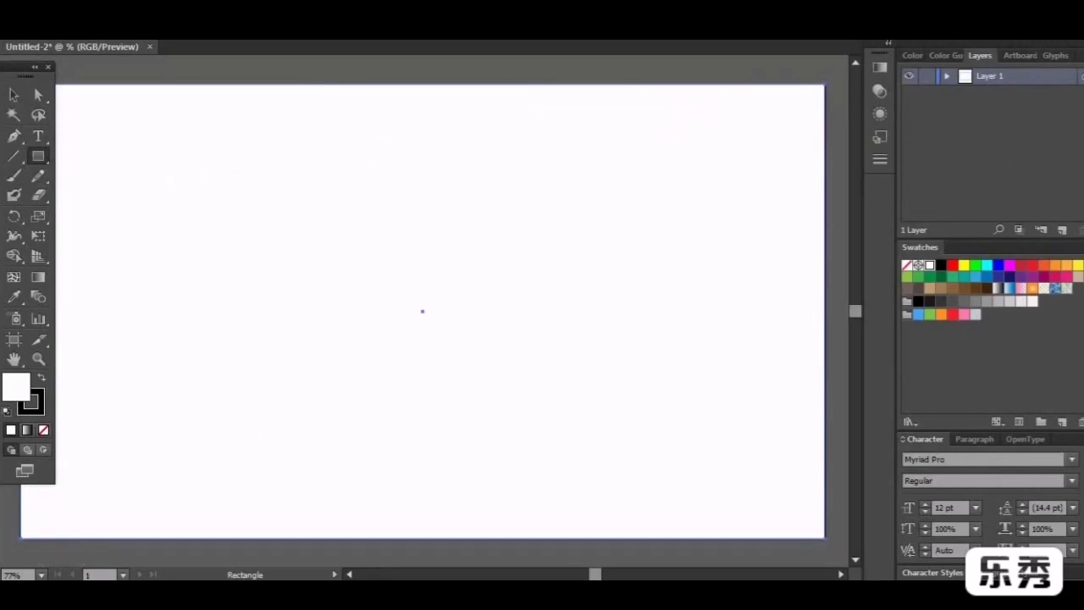
pyautogui.doubleClick(16, 387)
pyautogui.moveTo(261, 160)
pyautogui.mouseDown()
pyautogui.moveTo(243, 291)
pyautogui.moveTo(180, 340)
pyautogui.mouseUp()
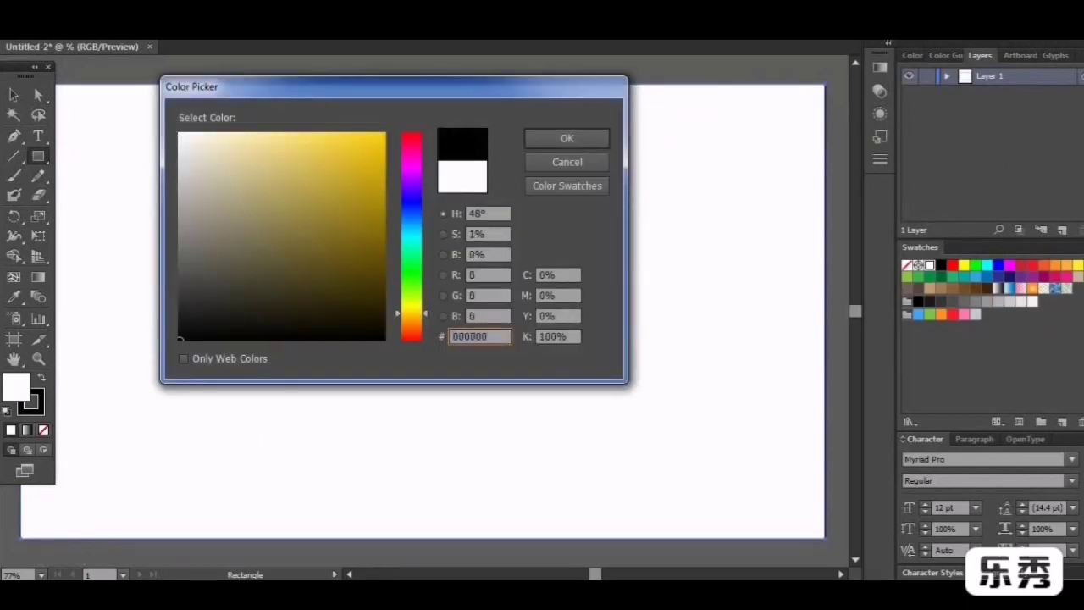
pyautogui.click(567, 138)
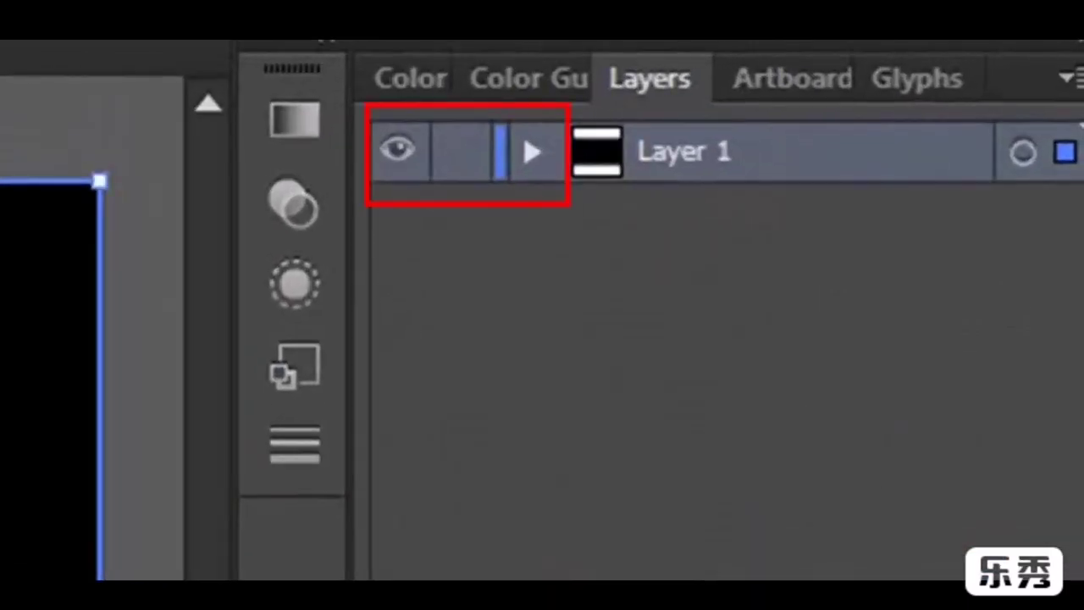
# Lock Layer 1 with the black background and add a new layer above it.
pyautogui.click(460, 152)
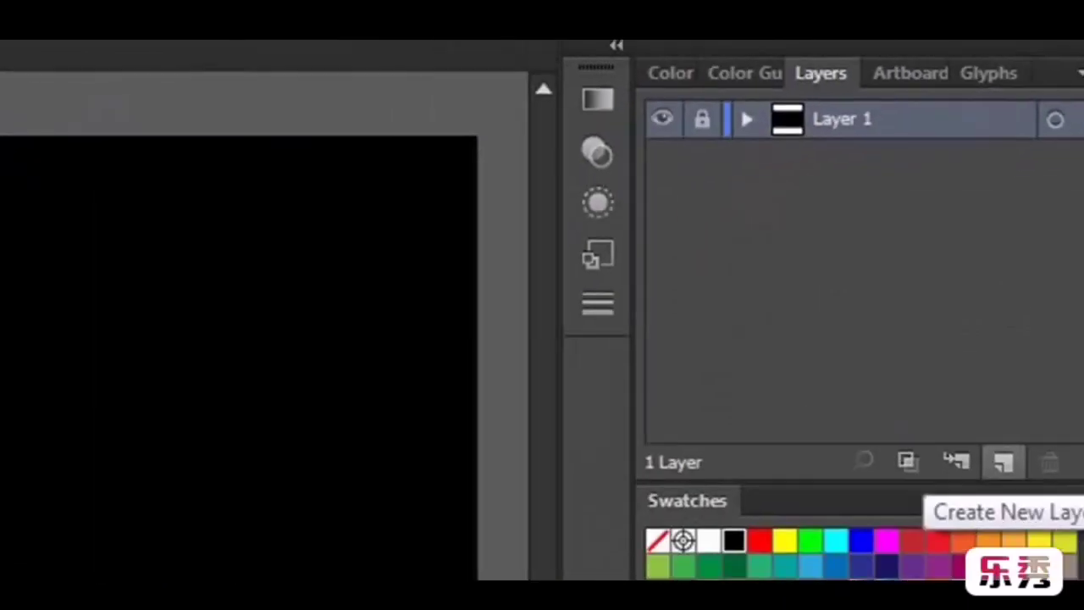
pyautogui.click(1001, 459)
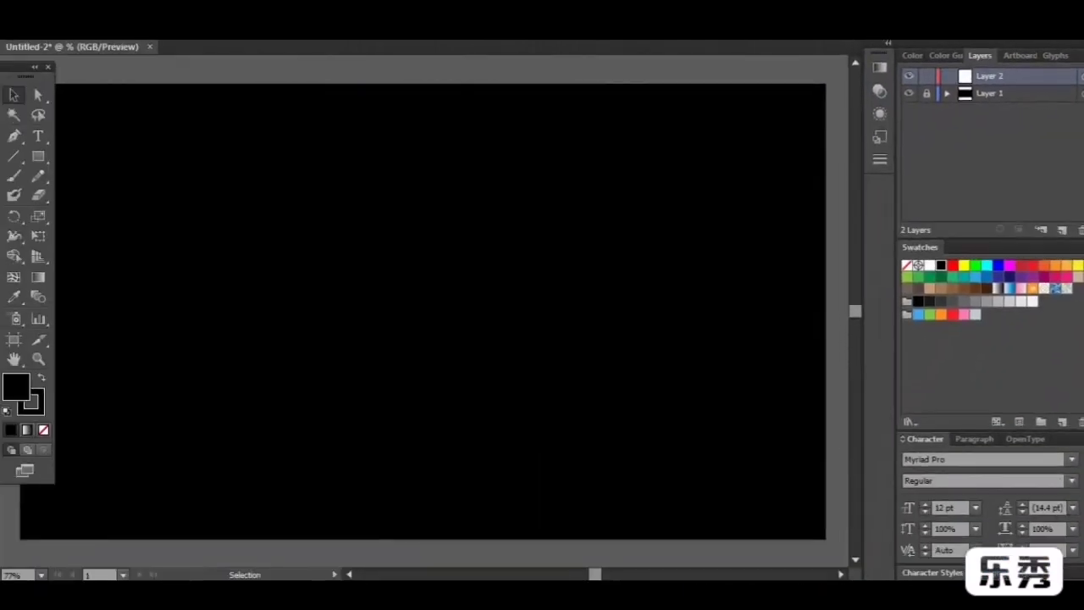
# Draw a large perfect circle on the new layer, move it to the upper middle of the artboard and deselect it.
pyautogui.click(38, 156)
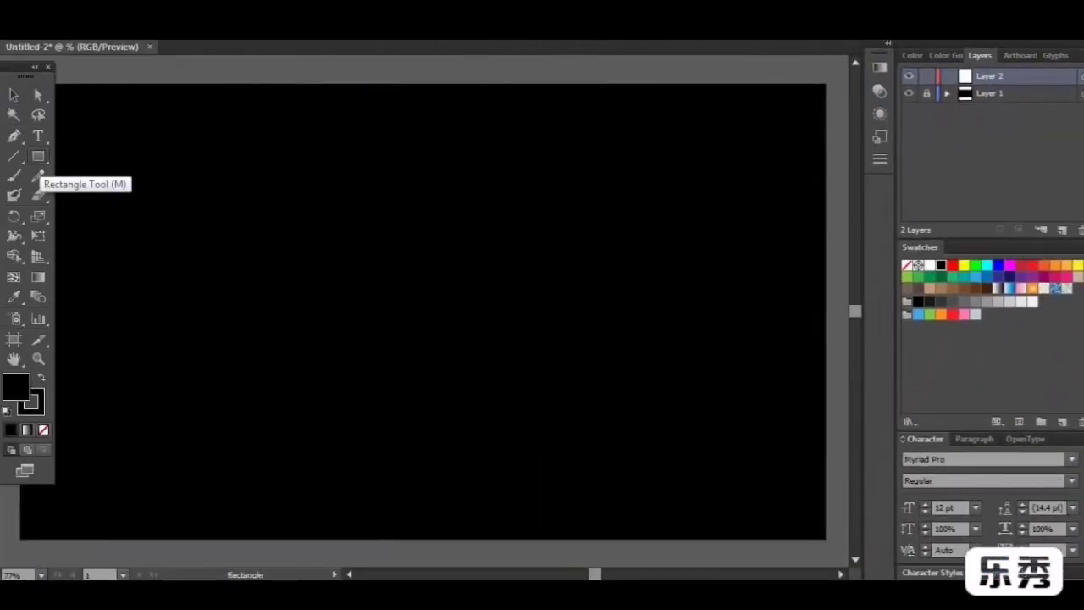
pyautogui.moveTo(39, 155); pyautogui.dragTo(102, 195)
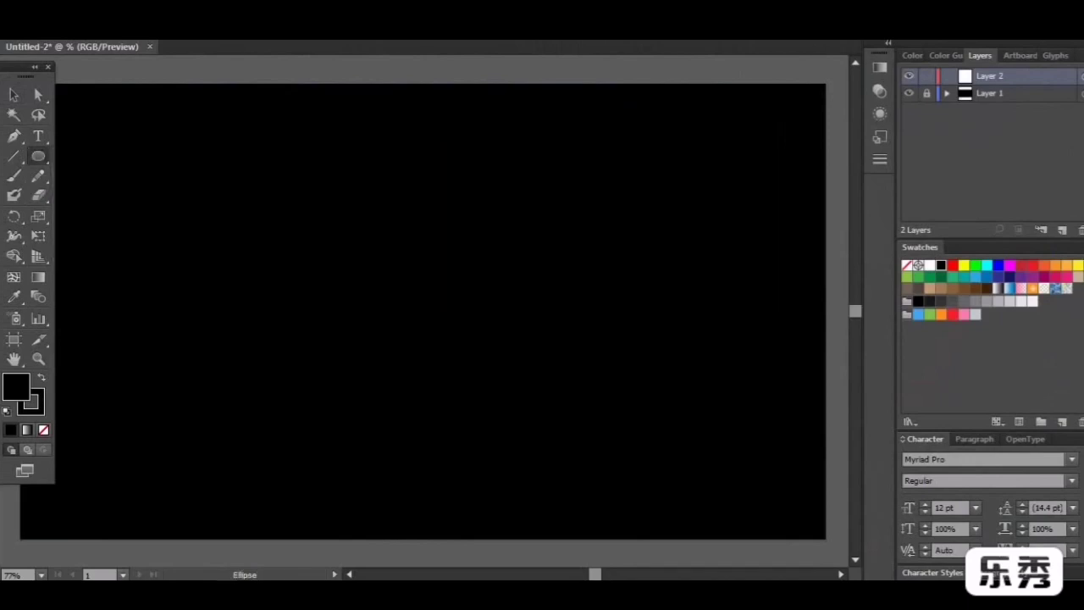
pyautogui.moveTo(510, 175); pyautogui.dragTo(221, 347)
pyautogui.press('v')
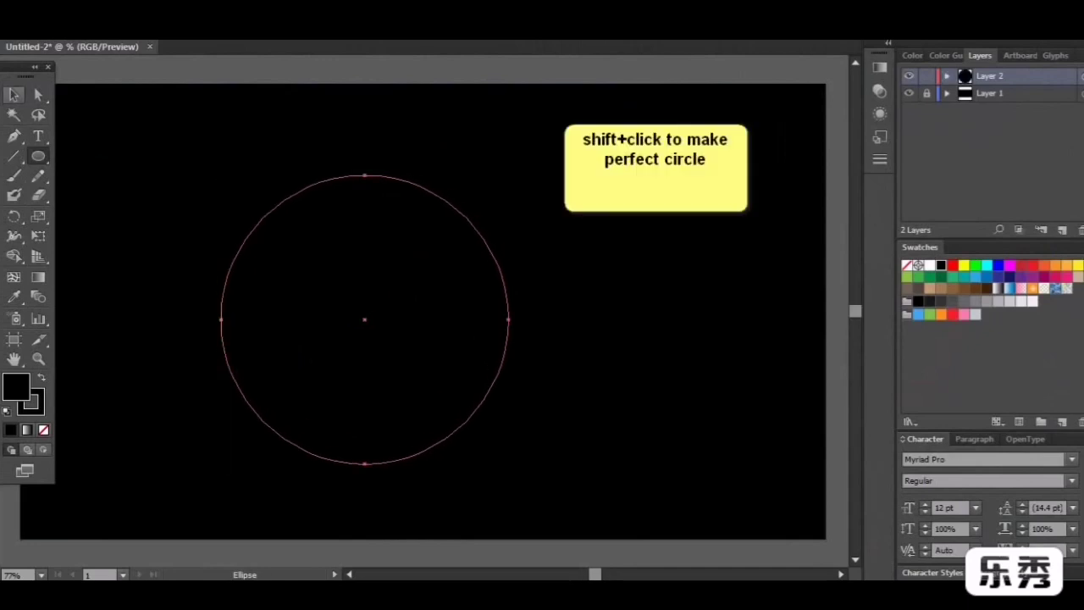
pyautogui.click(14, 95)
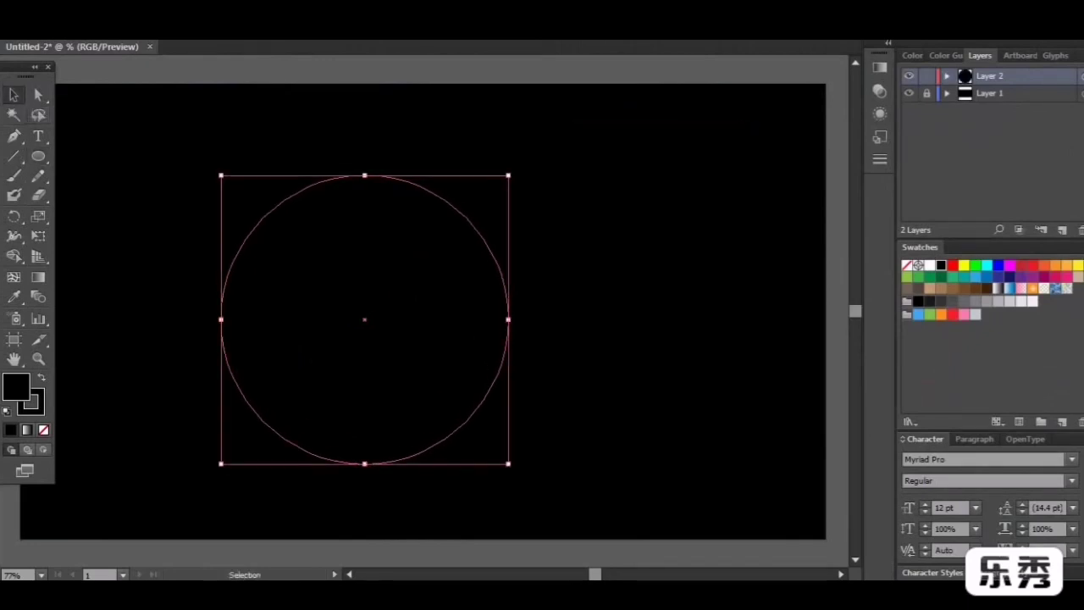
pyautogui.moveTo(366, 322); pyautogui.dragTo(430, 261)
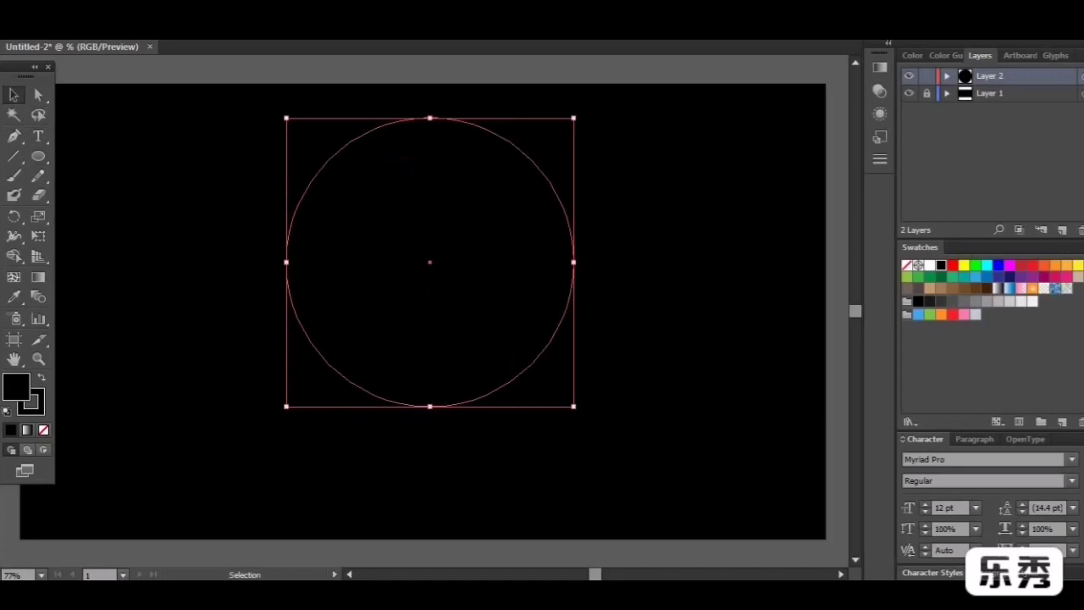
pyautogui.hotkey('ctrl', 'shift', 'a')
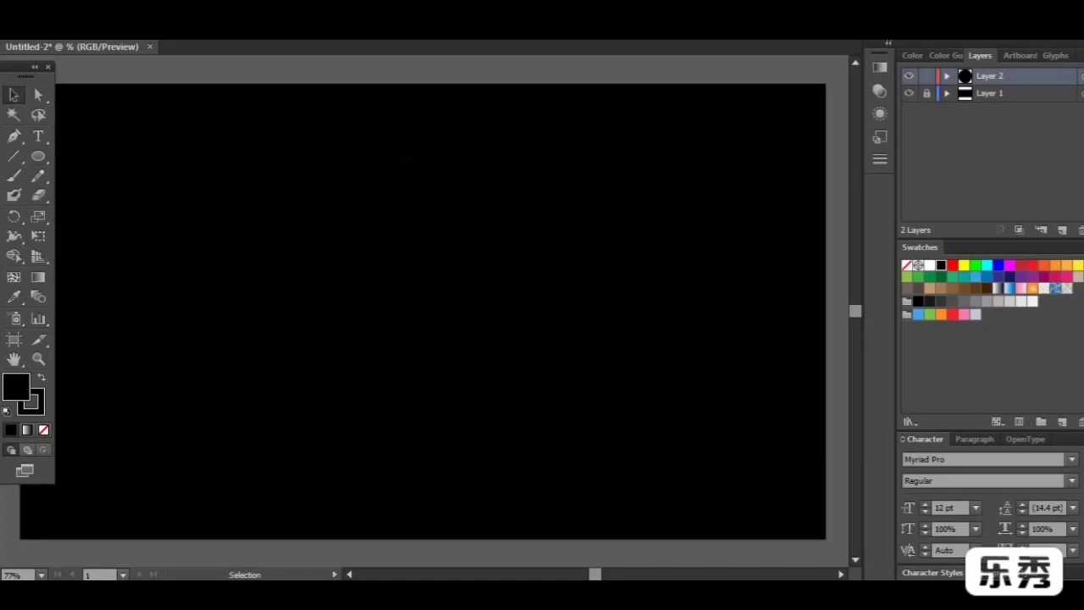
# Move the gold-gradient ellipse from beside the artboard onto its upper-left corner.
pyautogui.click(431, 262)
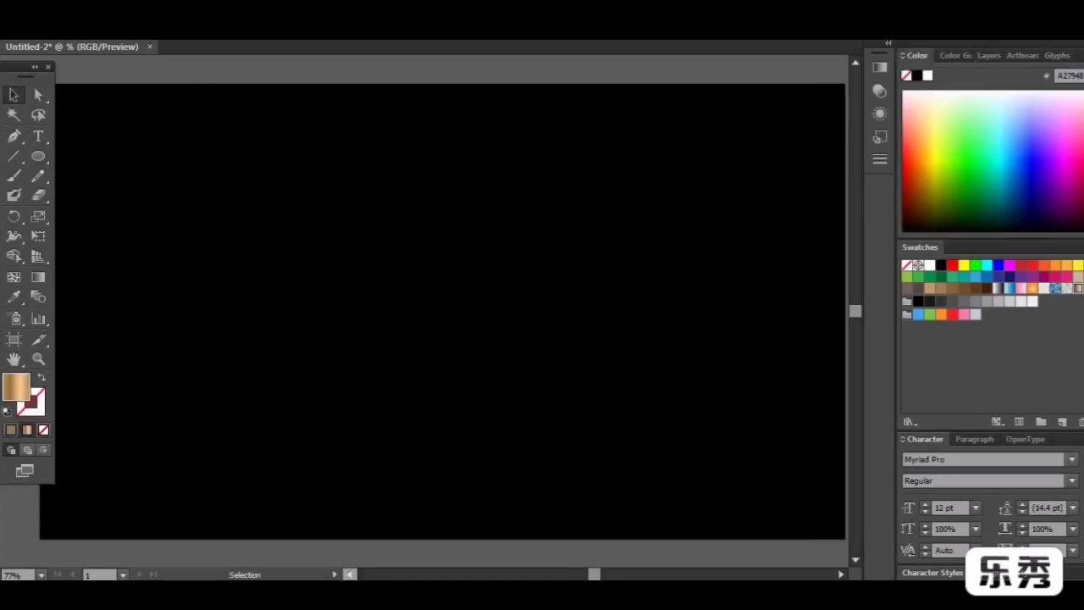
pyautogui.hscroll(-4, 452, 311)
pyautogui.moveTo(147, 148); pyautogui.dragTo(349, 156)
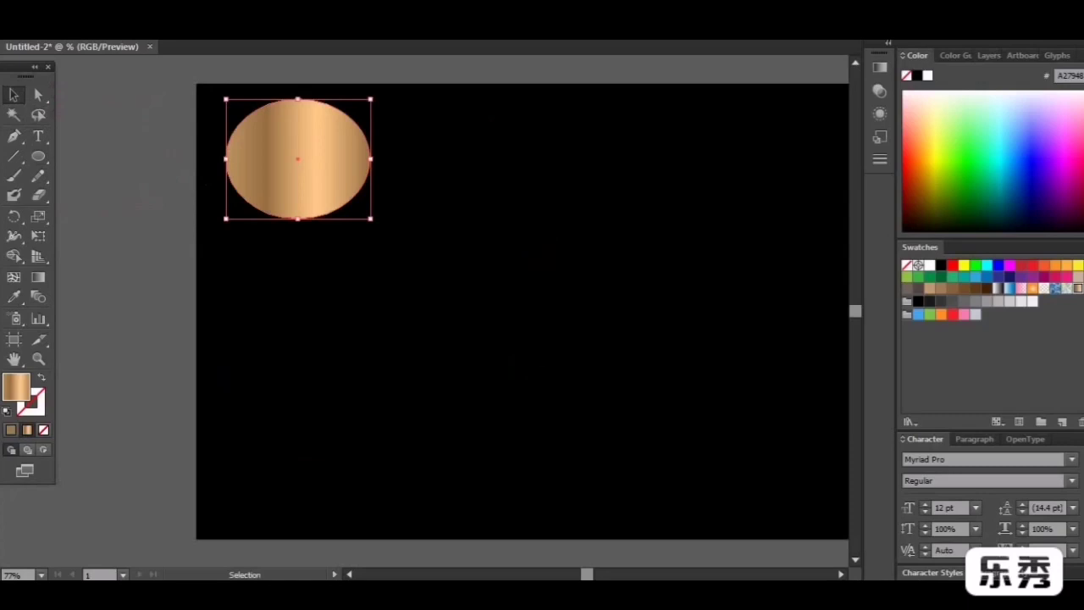
# Open the gold ellipse's gradient settings and check the hex colours of the two right-hand stops.
pyautogui.click(879, 67)
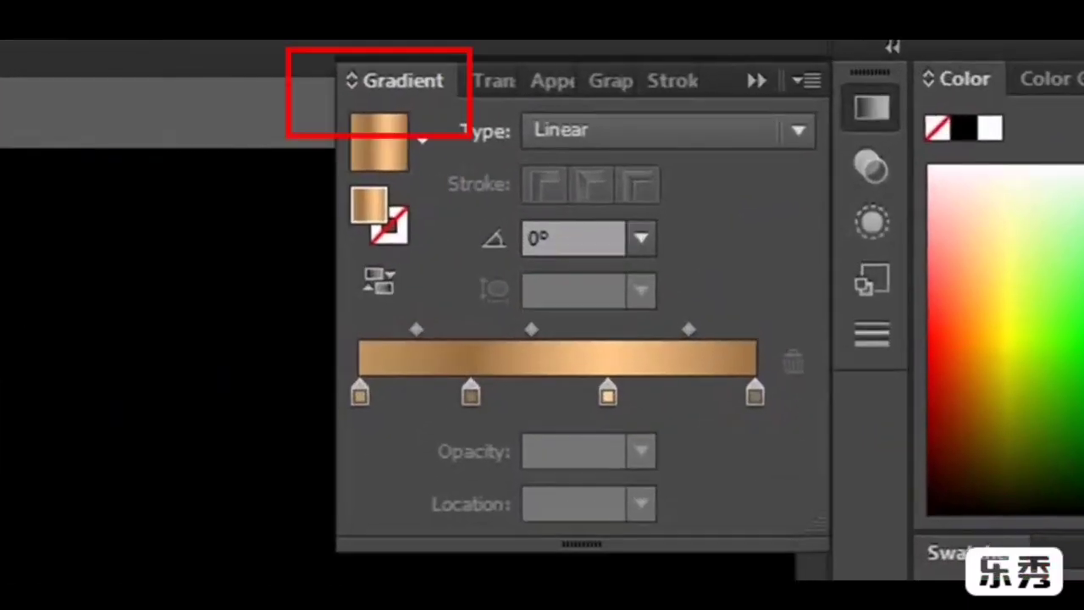
pyautogui.doubleClick(756, 394)
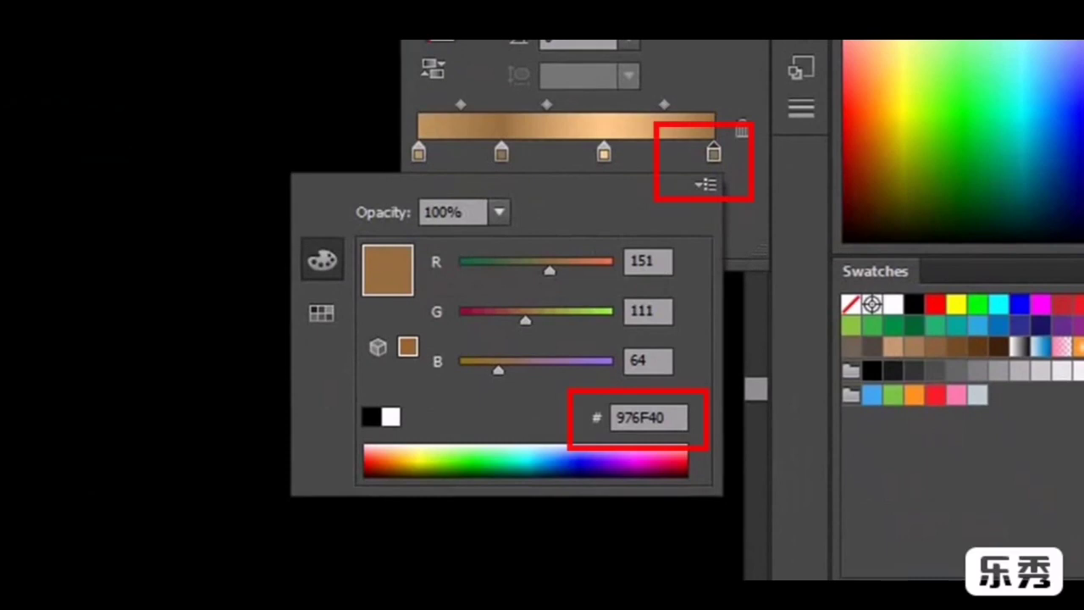
pyautogui.moveTo(666, 417); pyautogui.dragTo(616, 417)
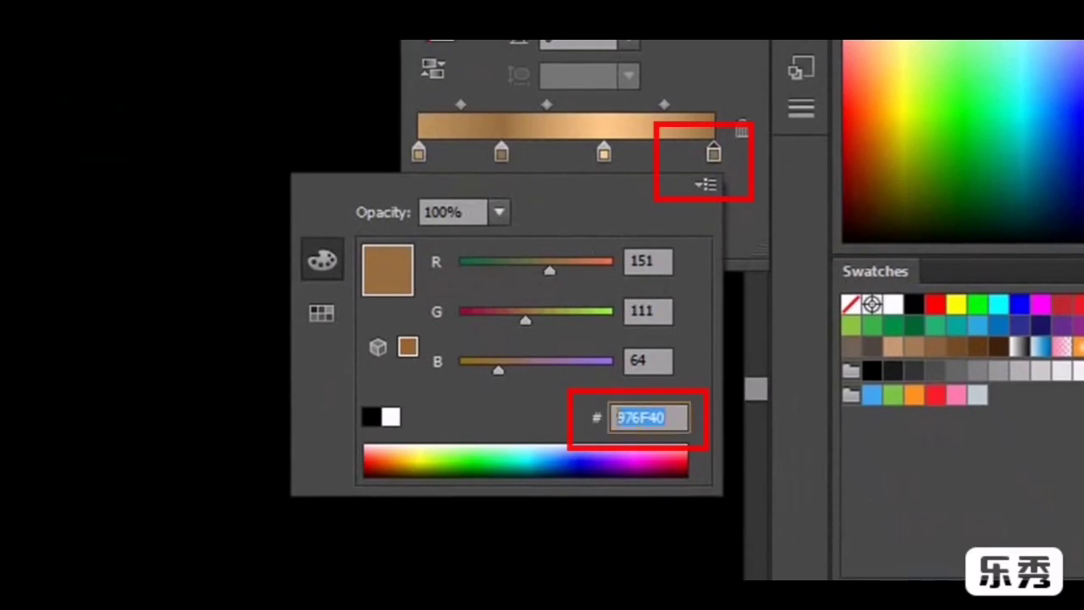
pyautogui.press('Return')
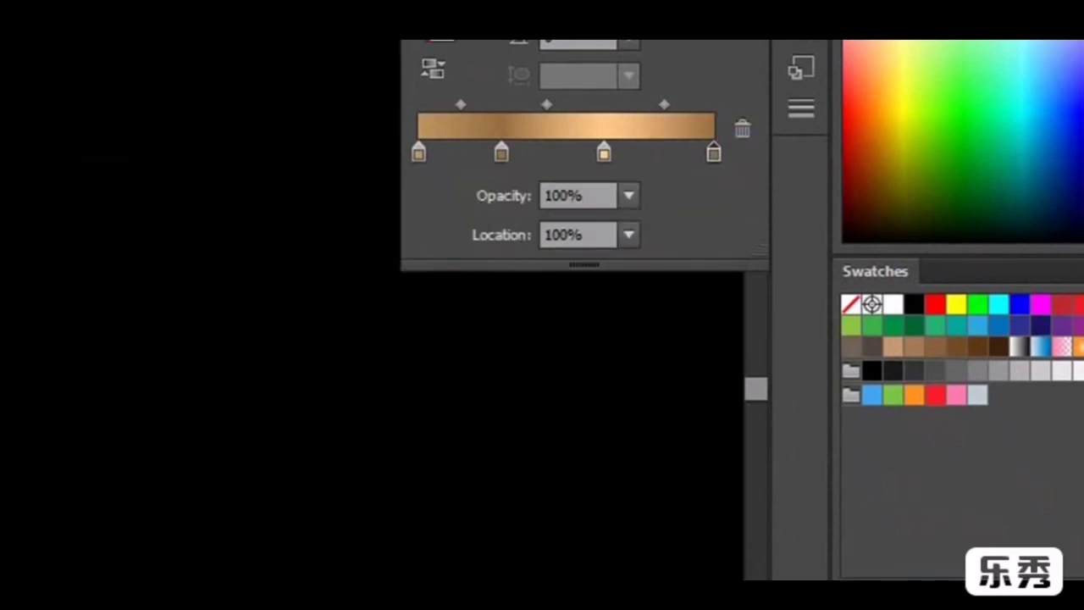
pyautogui.doubleClick(603, 153)
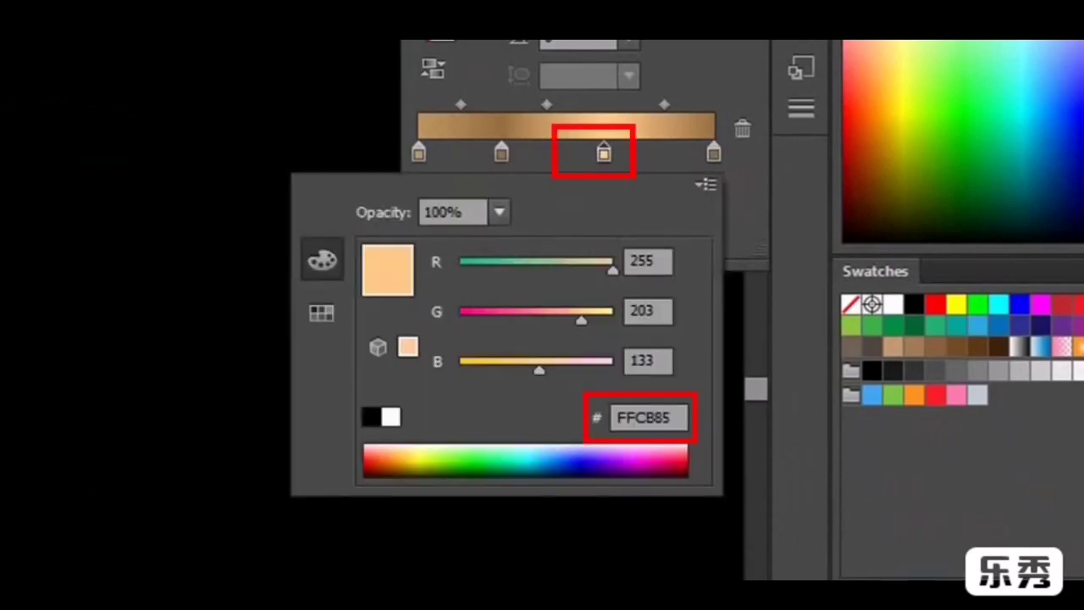
pyautogui.press('Return')
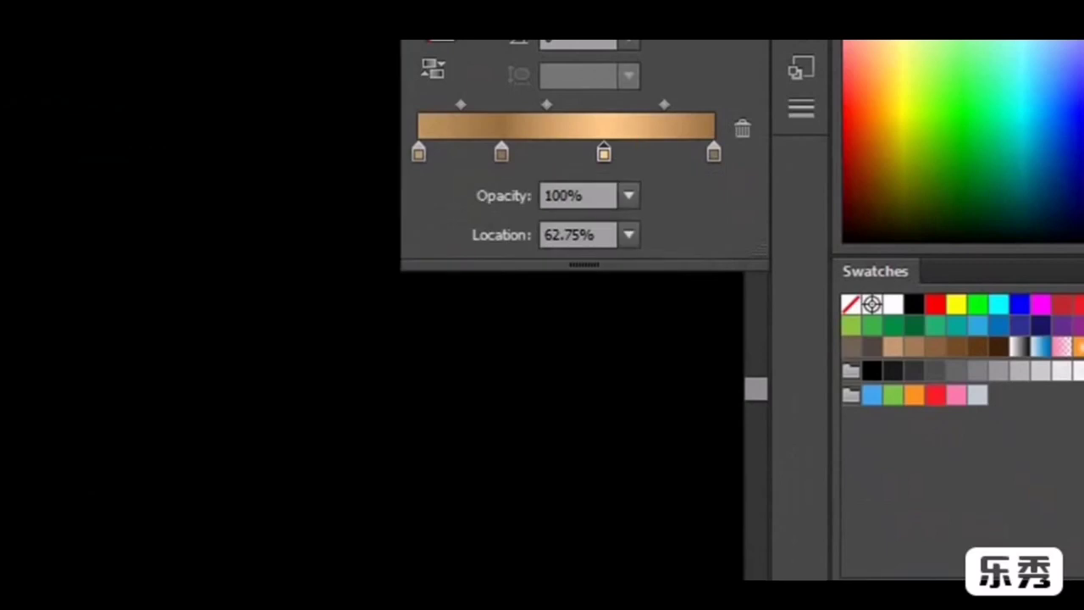
# Check the hex colours of the gold gradient's two left-hand stops and close the gradient settings.
pyautogui.click(502, 154)
pyautogui.doubleClick(501, 153)
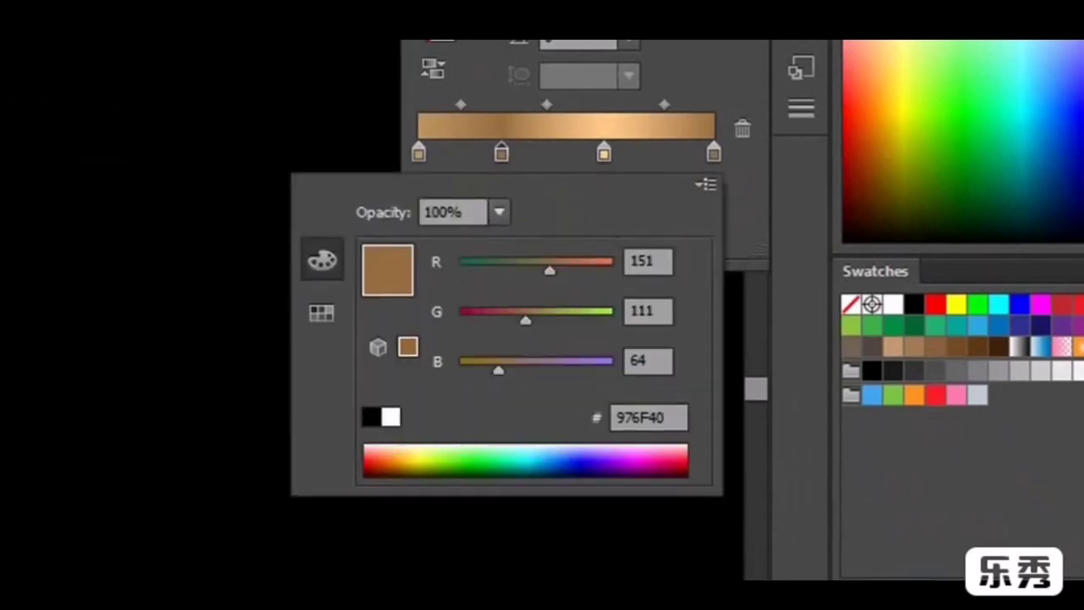
pyautogui.moveTo(666, 417); pyautogui.dragTo(615, 418)
pyautogui.press('Return')
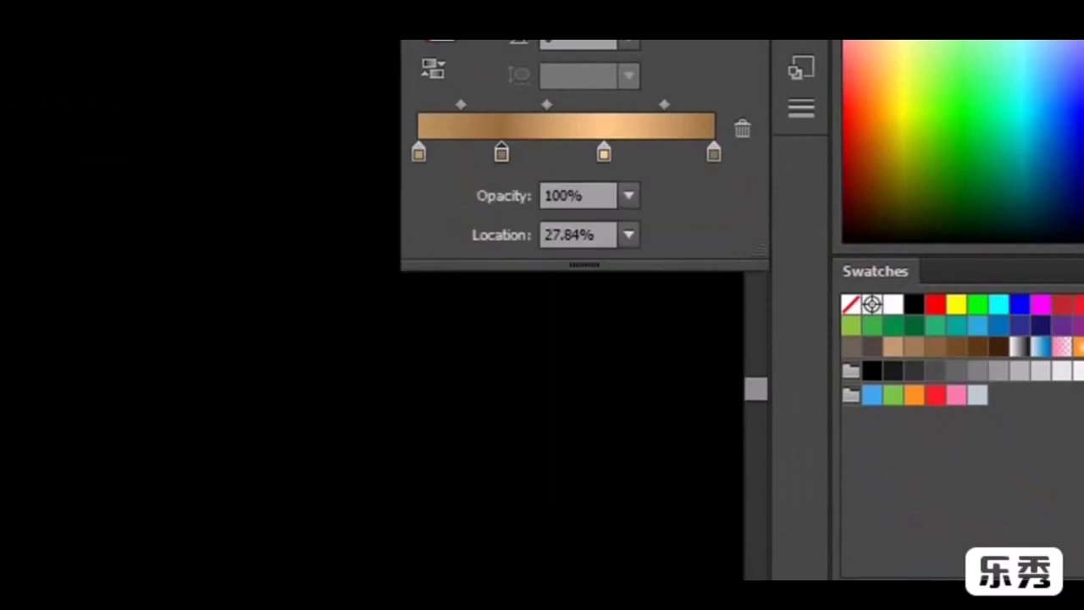
pyautogui.click(419, 153)
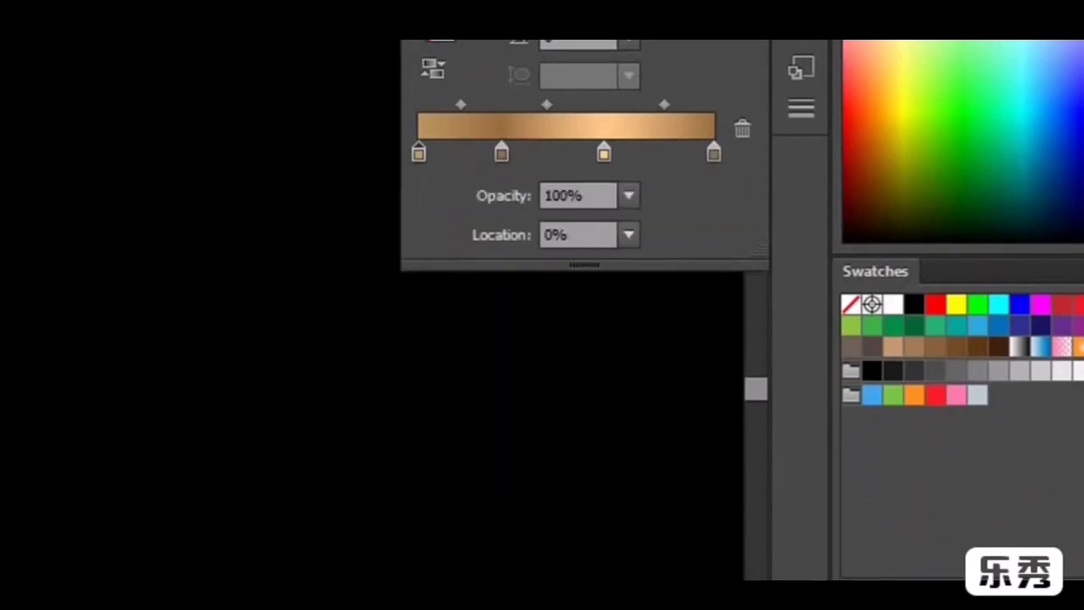
pyautogui.doubleClick(418, 154)
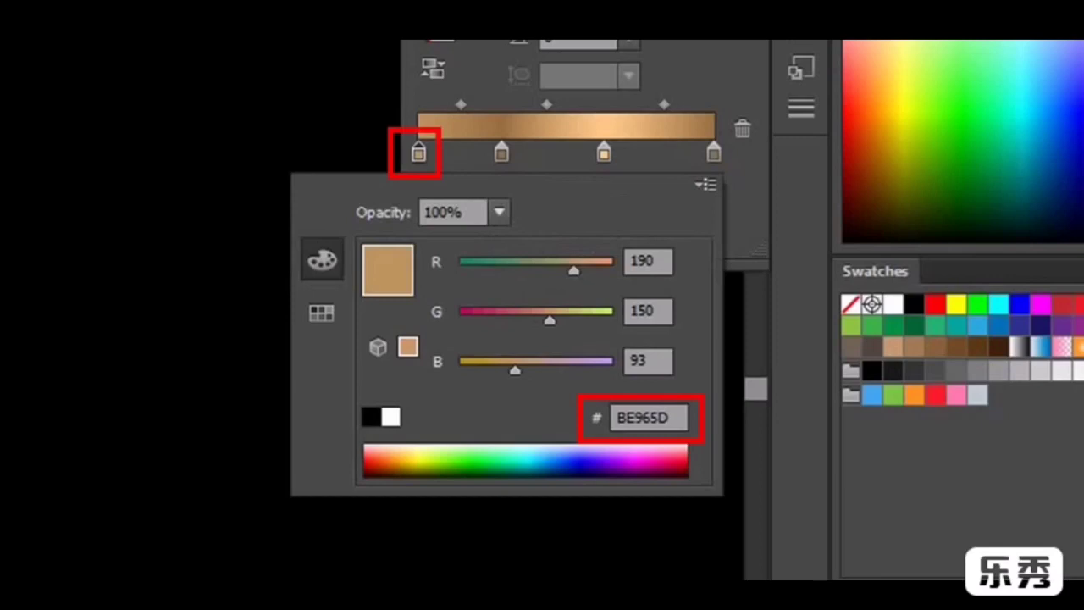
pyautogui.moveTo(669, 417); pyautogui.dragTo(617, 418)
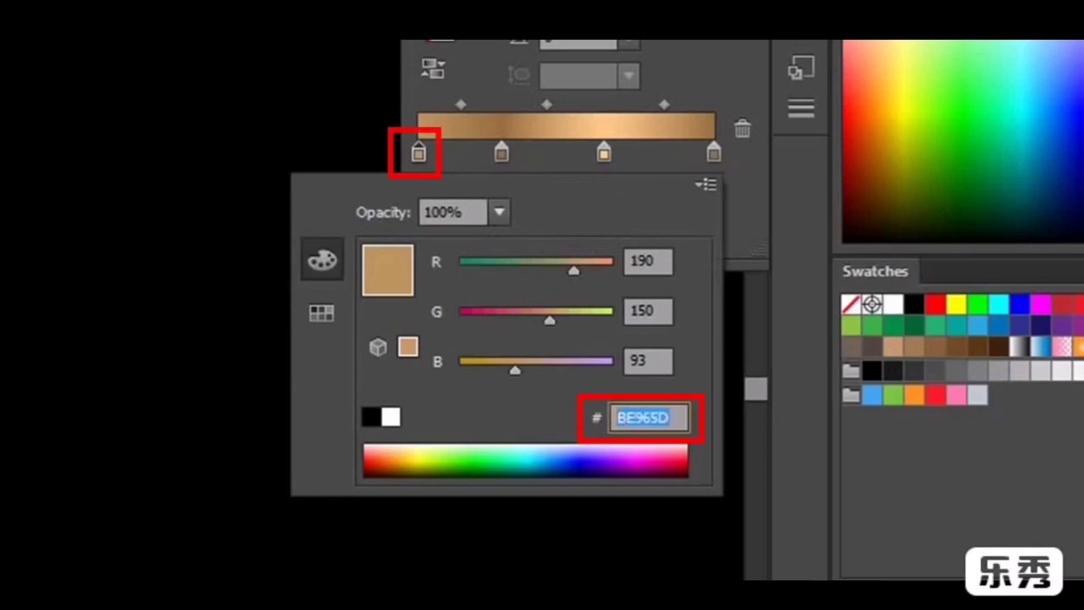
pyautogui.press('Return')
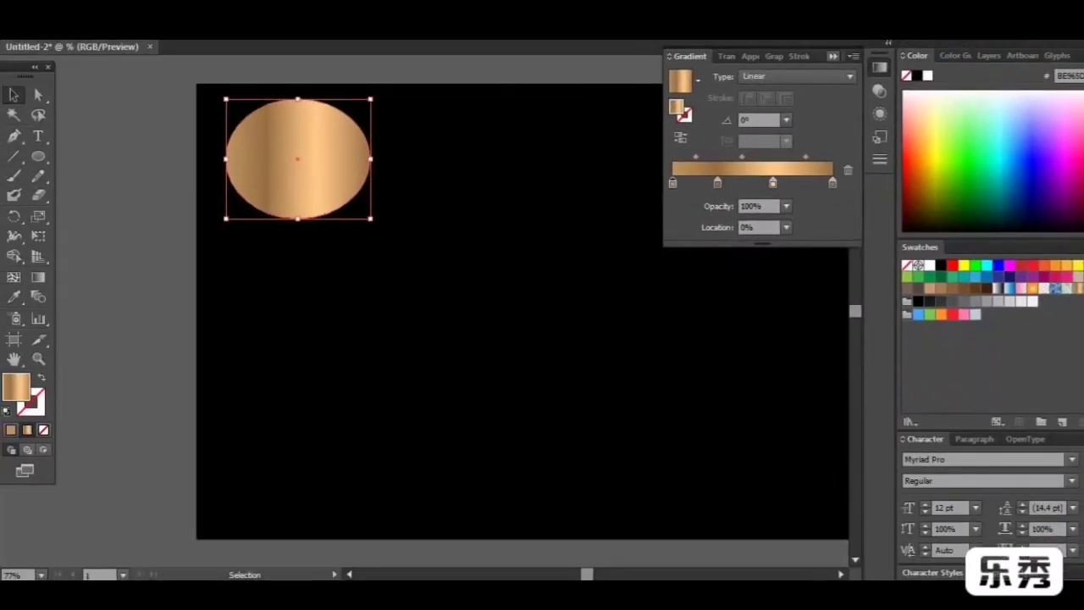
pyautogui.hotkey('ctrl', 'F9')
# Apply the small ellipse's gold gradient to the large circle with the Eyedropper, then deselect it.
pyautogui.click(840, 575)
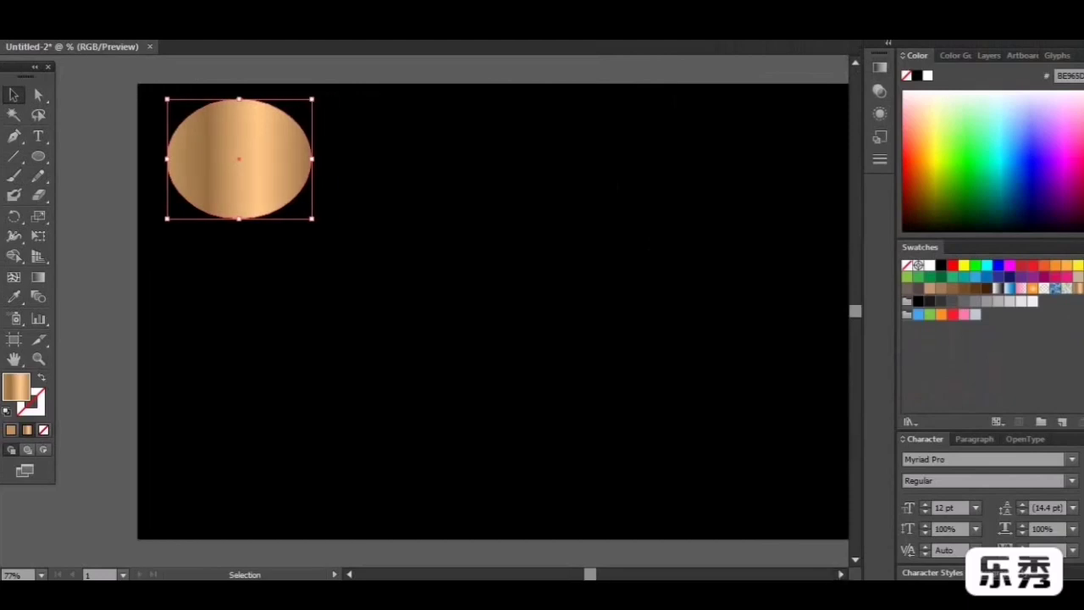
pyautogui.click(840, 574)
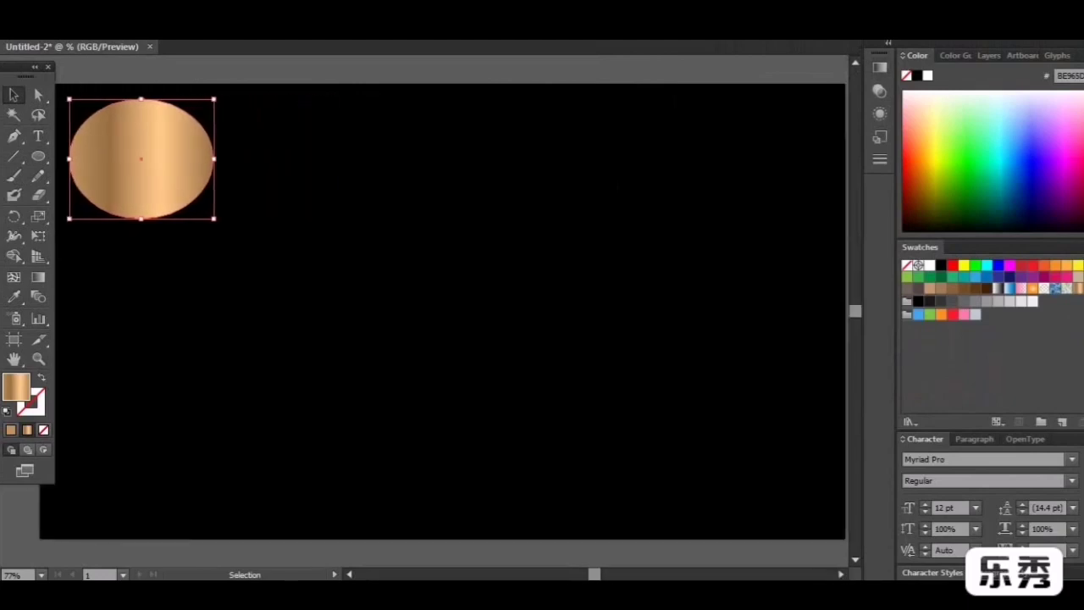
pyautogui.click(449, 262)
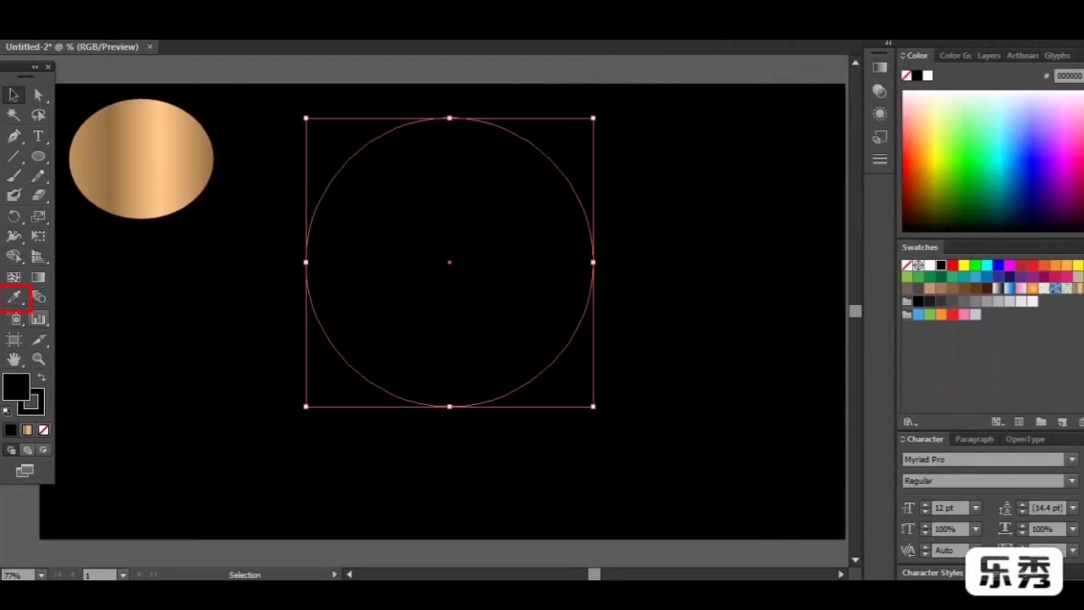
pyautogui.press('i')
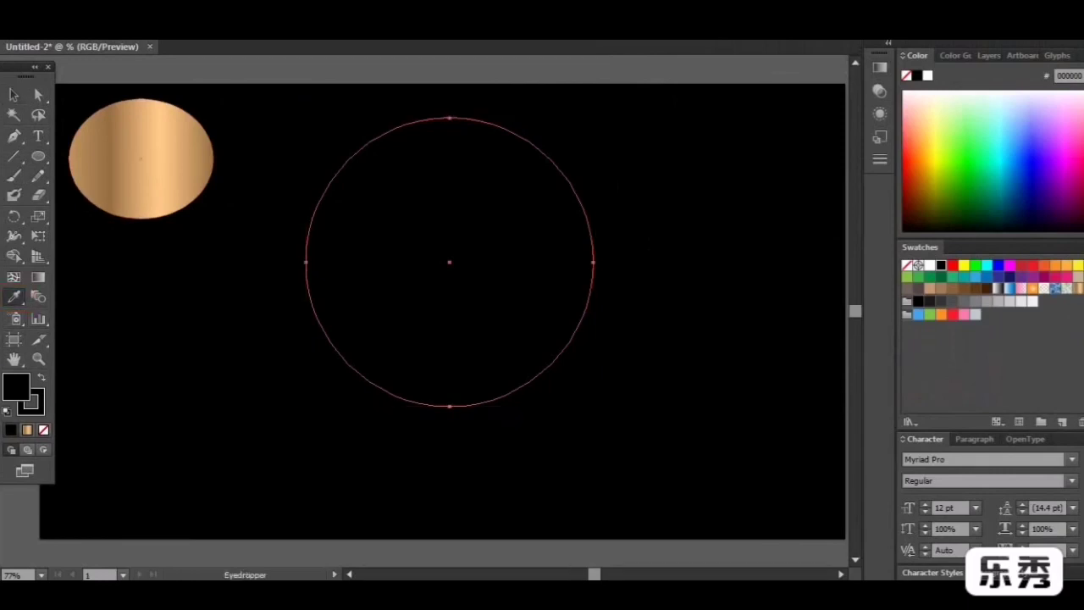
pyautogui.click(142, 161)
pyautogui.click(14, 94)
pyautogui.hotkey('ctrl', 'shift', 'a')
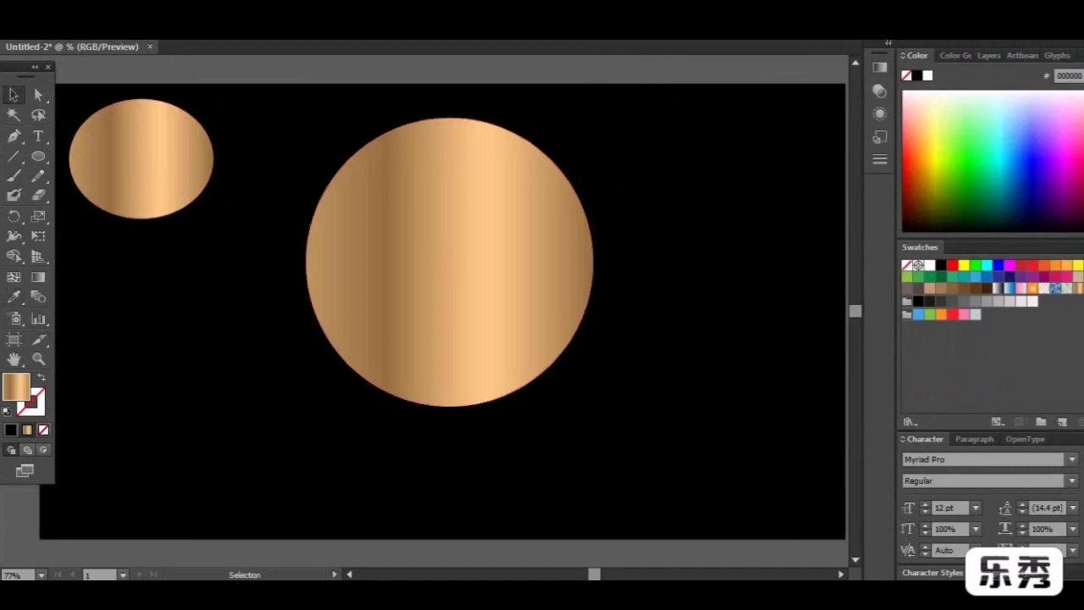
# Draw a second, slightly smaller circle overlapping the gold circle's right edge and fill it with solid black.
pyautogui.press('l')
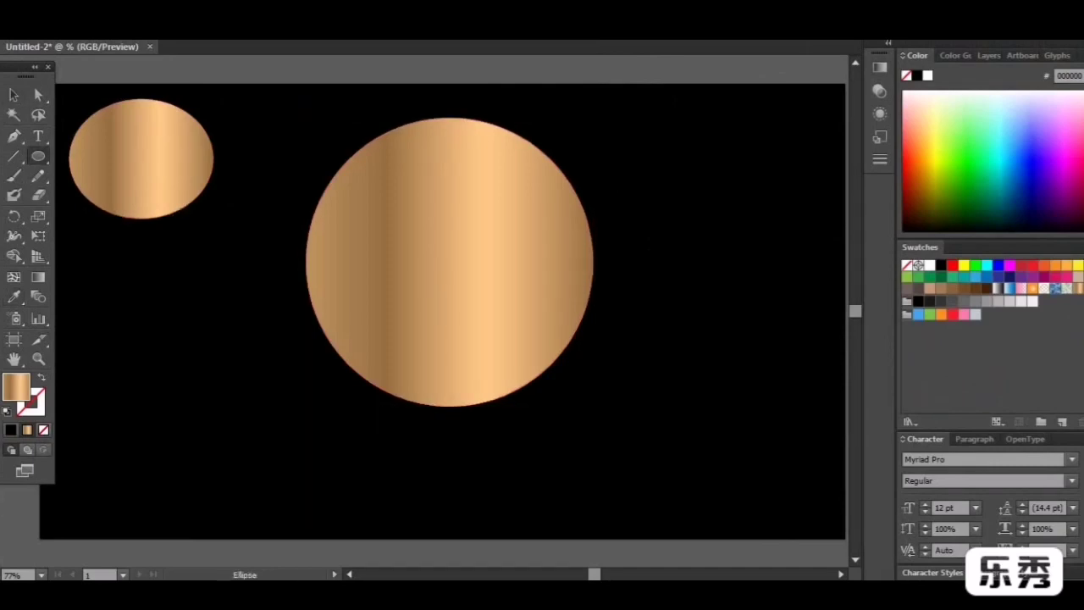
pyautogui.moveTo(824, 145); pyautogui.dragTo(565, 405)
pyautogui.press('ctrl')
pyautogui.click(14, 94)
pyautogui.click(11, 430)
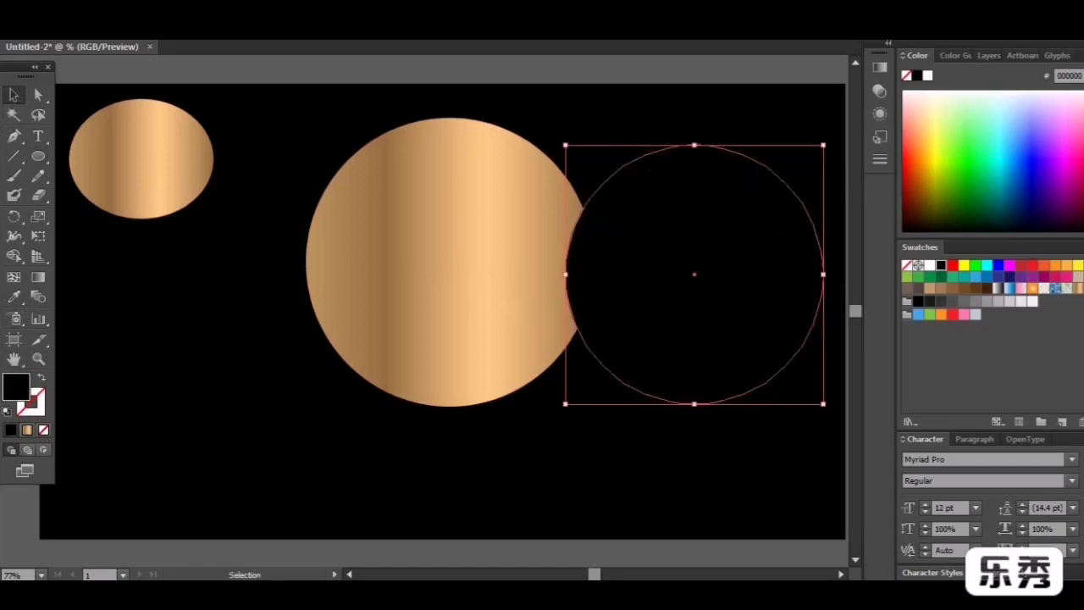
# Move the black circle inside the large gold circle, stretch its edges to leave a thin, even gold ring, and deselect it.
pyautogui.moveTo(696, 271); pyautogui.dragTo(449, 256)
pyautogui.moveTo(449, 386); pyautogui.dragTo(449, 394)
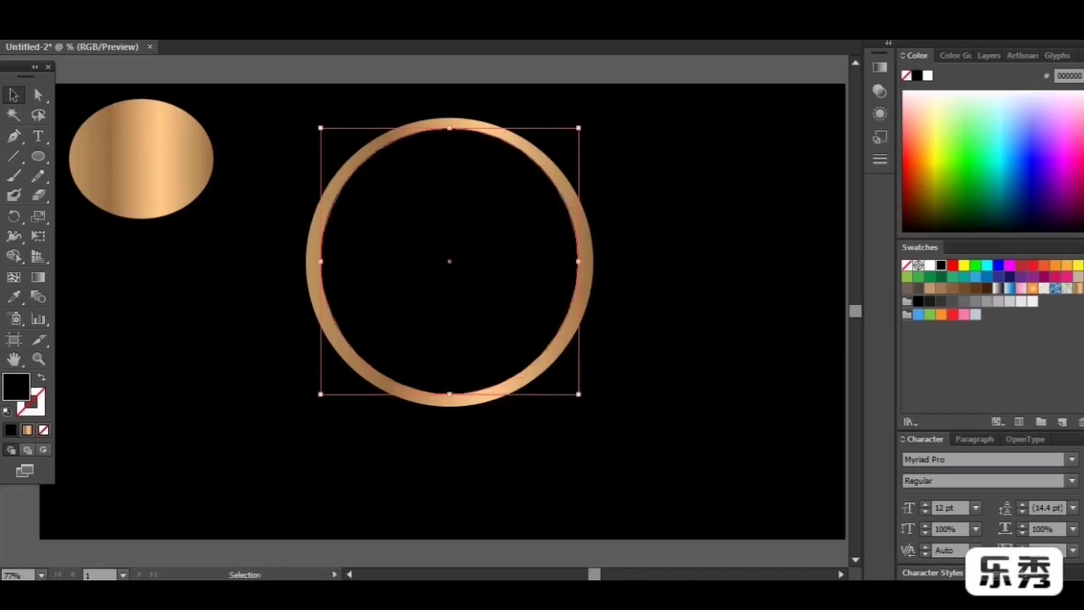
pyautogui.moveTo(579, 261); pyautogui.dragTo(585, 259)
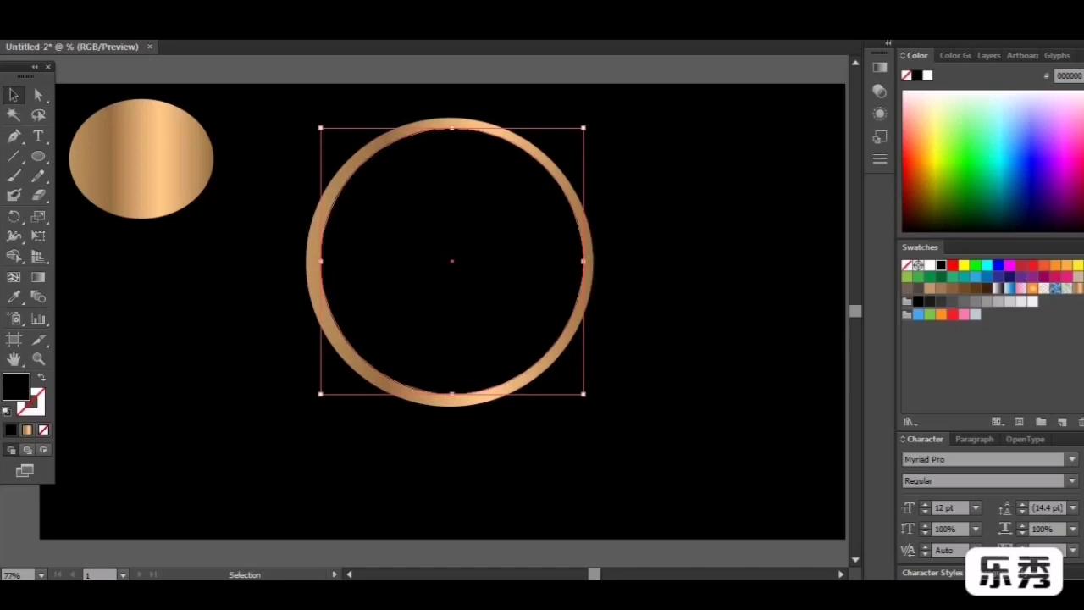
pyautogui.moveTo(321, 262); pyautogui.dragTo(315, 263)
pyautogui.moveTo(449, 394); pyautogui.dragTo(456, 394)
pyautogui.hotkey('ctrl', 'shift', 'a')
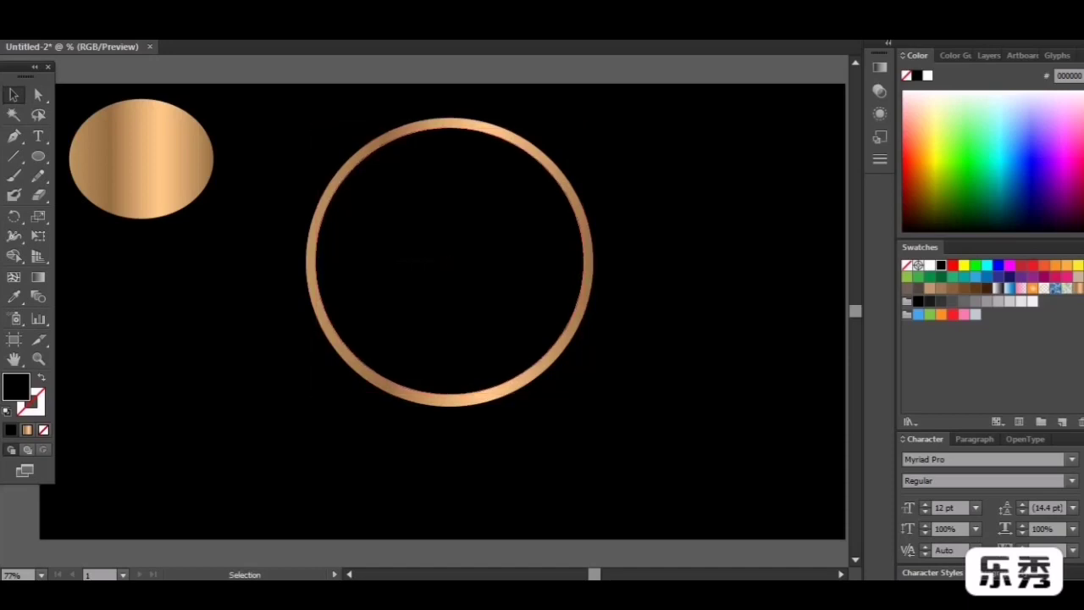
# Draw a black circle, roughly the size of the ring's inner circle, on the empty canvas below the artboard and deselect it.
pyautogui.scroll(1, 449, 297)
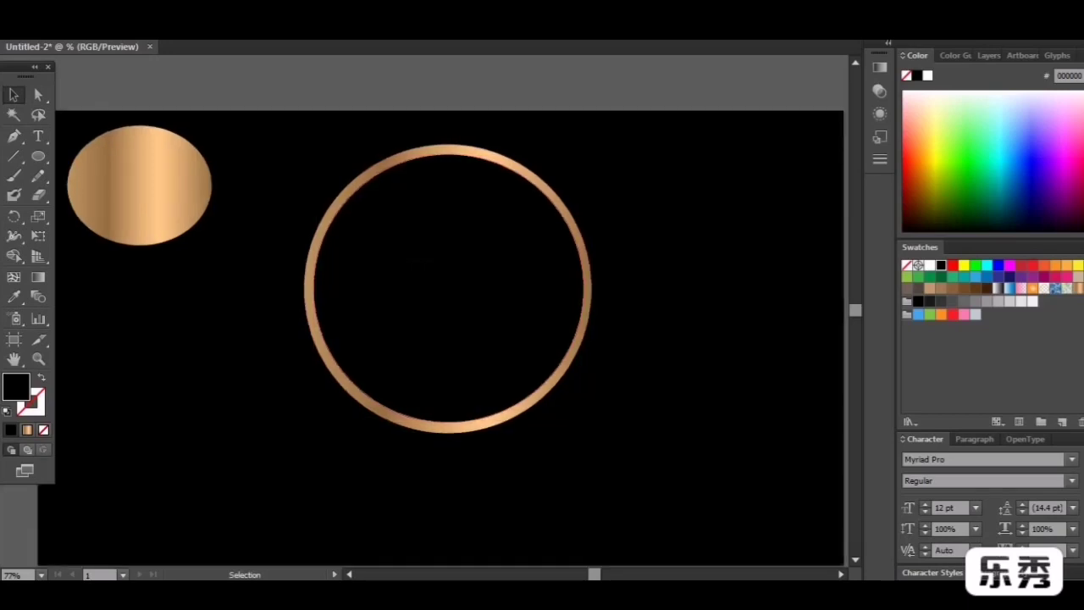
pyautogui.scroll(-6, 449, 296)
pyautogui.scroll(-3, 448, 297)
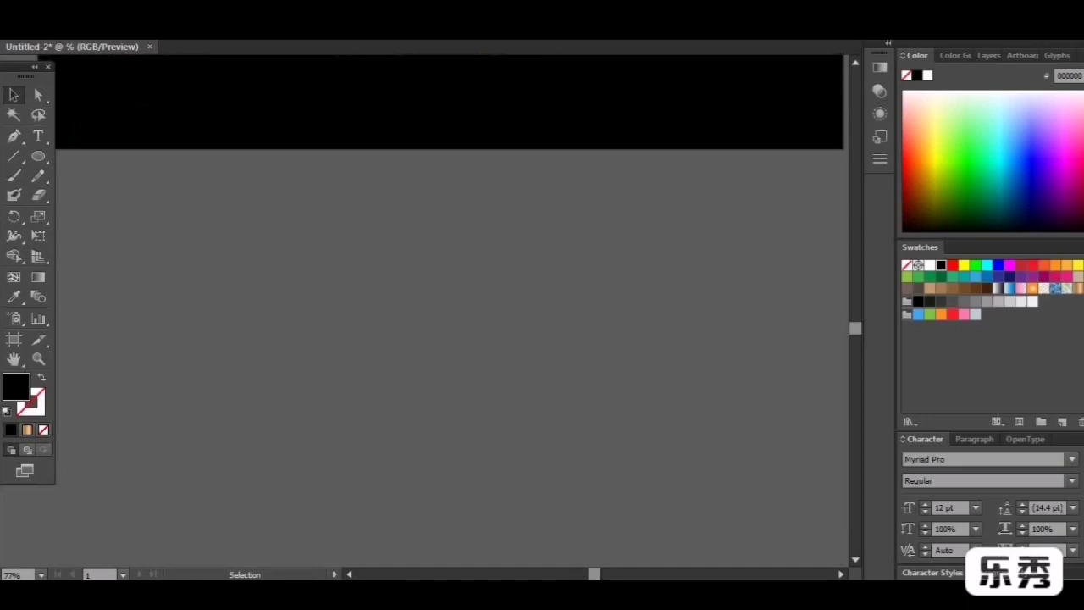
pyautogui.press('l')
pyautogui.moveTo(525, 185); pyautogui.dragTo(323, 357)
pyautogui.hotkey('ctrl', 'z')
pyautogui.moveTo(569, 214); pyautogui.dragTo(305, 377)
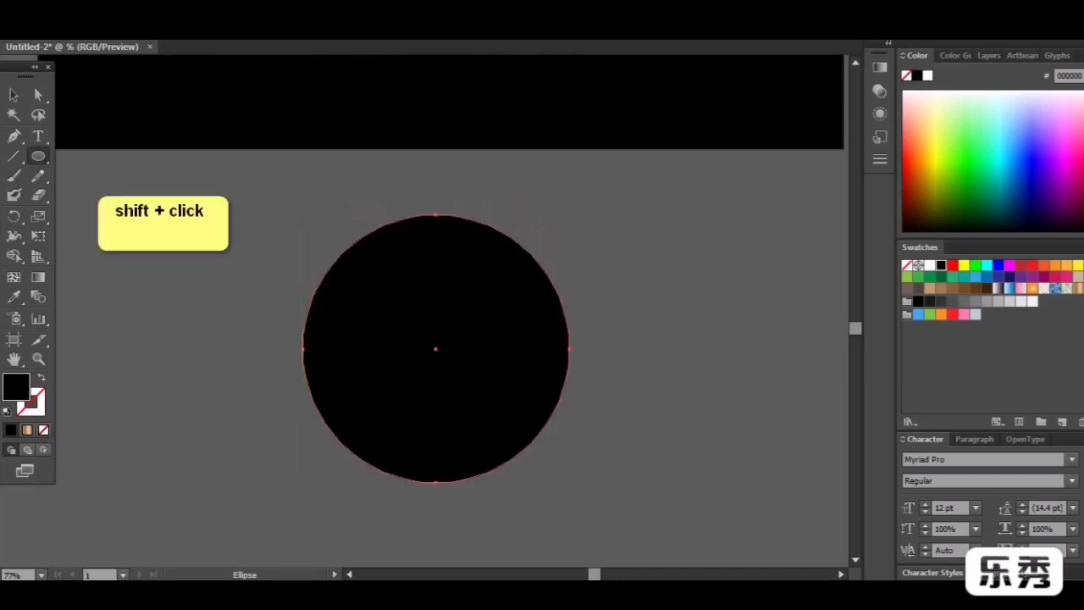
pyautogui.click(14, 95)
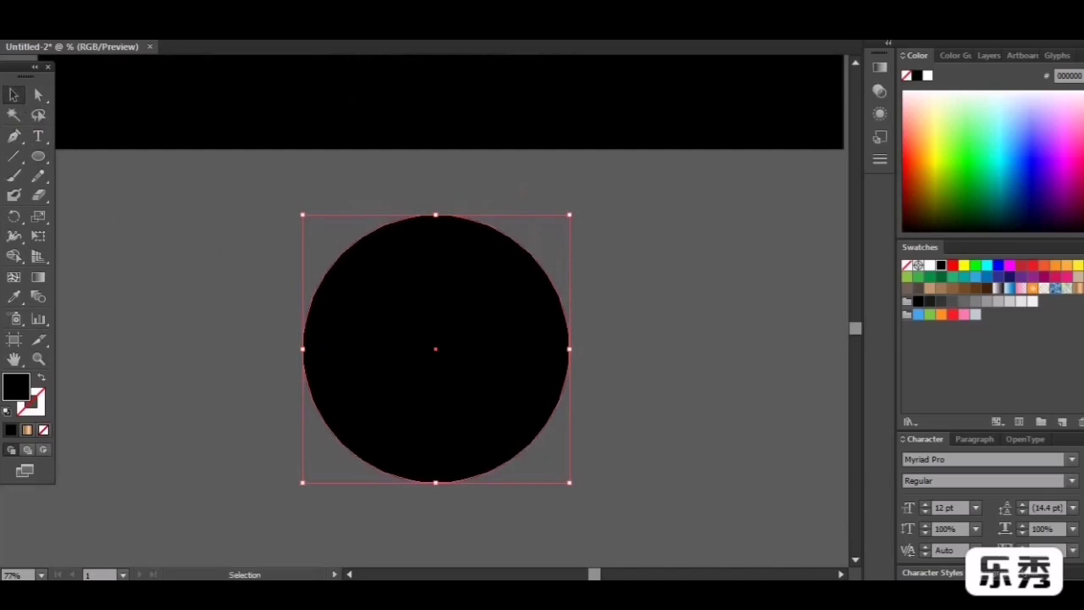
pyautogui.hotkey('ctrl', 'shift', 'a')
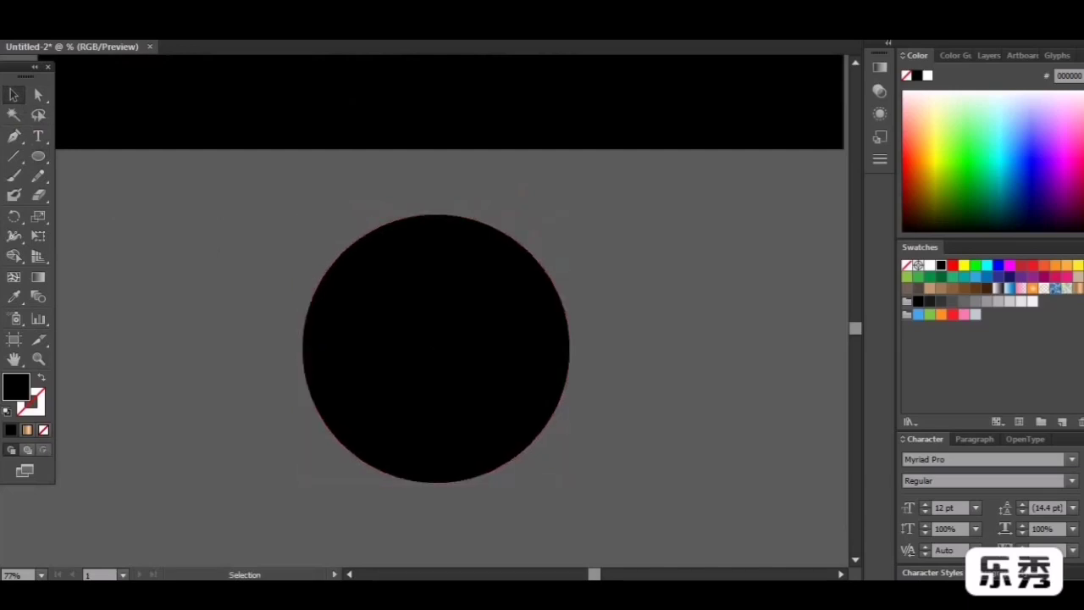
# Draw a second, slightly larger circle over the black one, offset to the right so a strip of its left side shows.
pyautogui.click(38, 156)
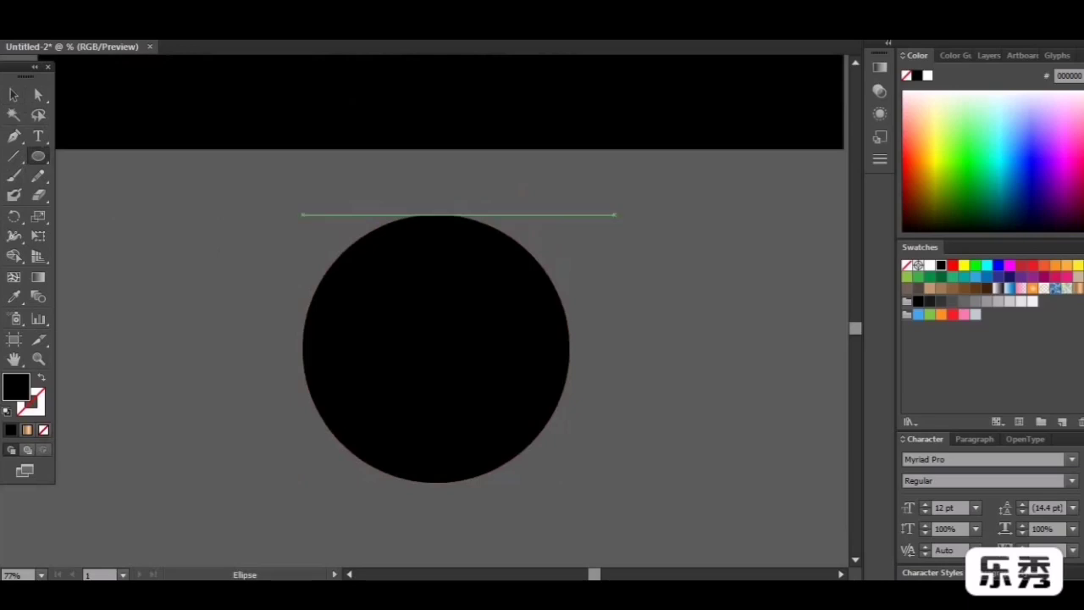
pyautogui.moveTo(616, 213); pyautogui.dragTo(431, 308)
pyautogui.hotkey('ctrl', 'z')
pyautogui.moveTo(621, 203); pyautogui.dragTo(336, 415)
pyautogui.press('v')
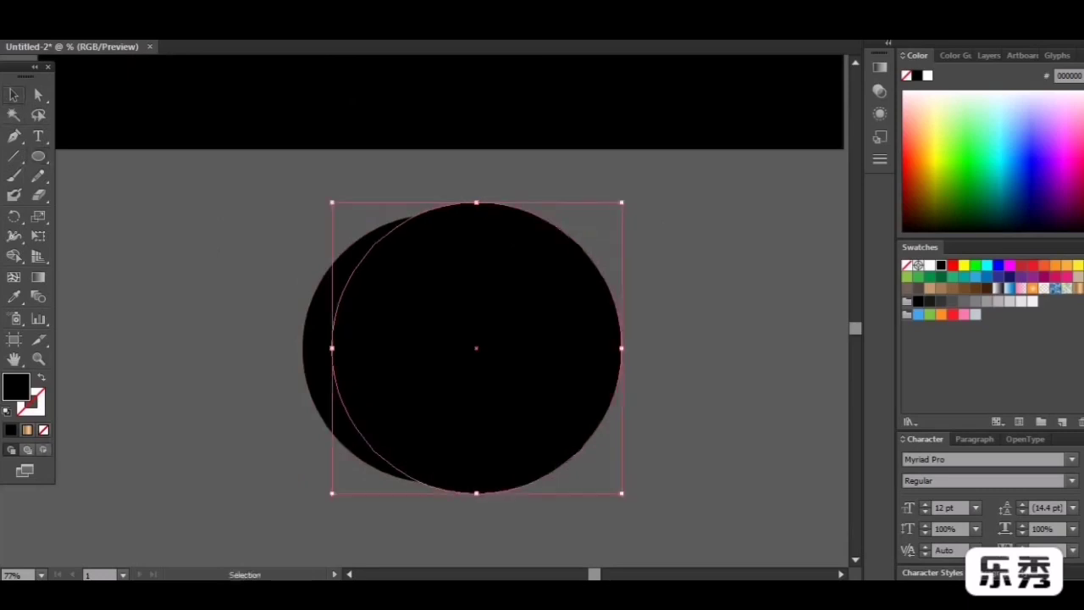
pyautogui.moveTo(479, 348); pyautogui.dragTo(468, 337)
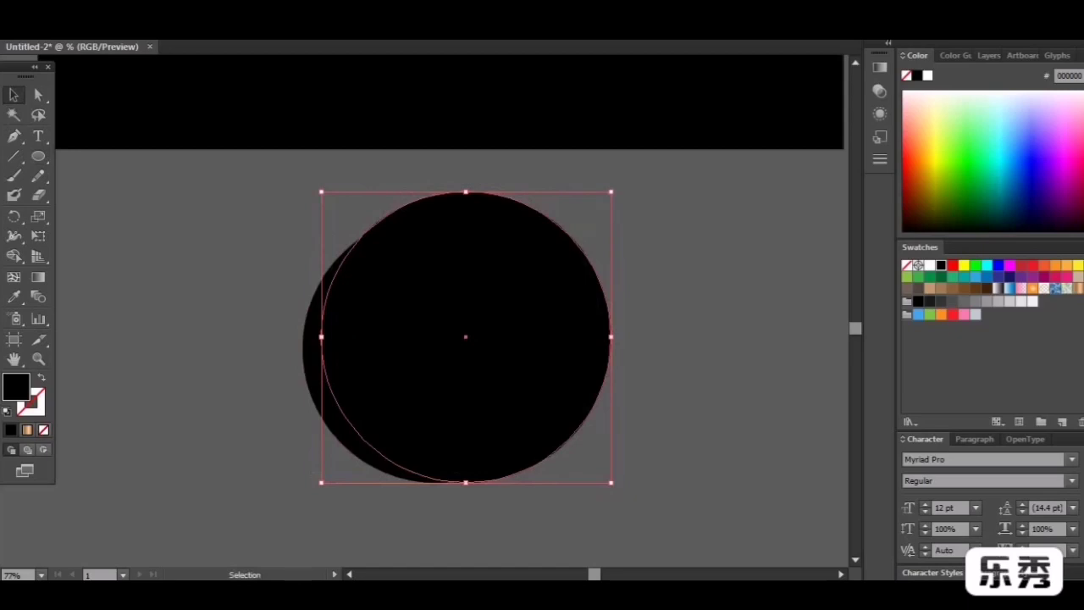
# Fill the larger circle with the gold gradient, shift it right and widen it slightly to expose a crescent of black.
pyautogui.click(27, 430)
pyautogui.moveTo(401, 364); pyautogui.dragTo(463, 379)
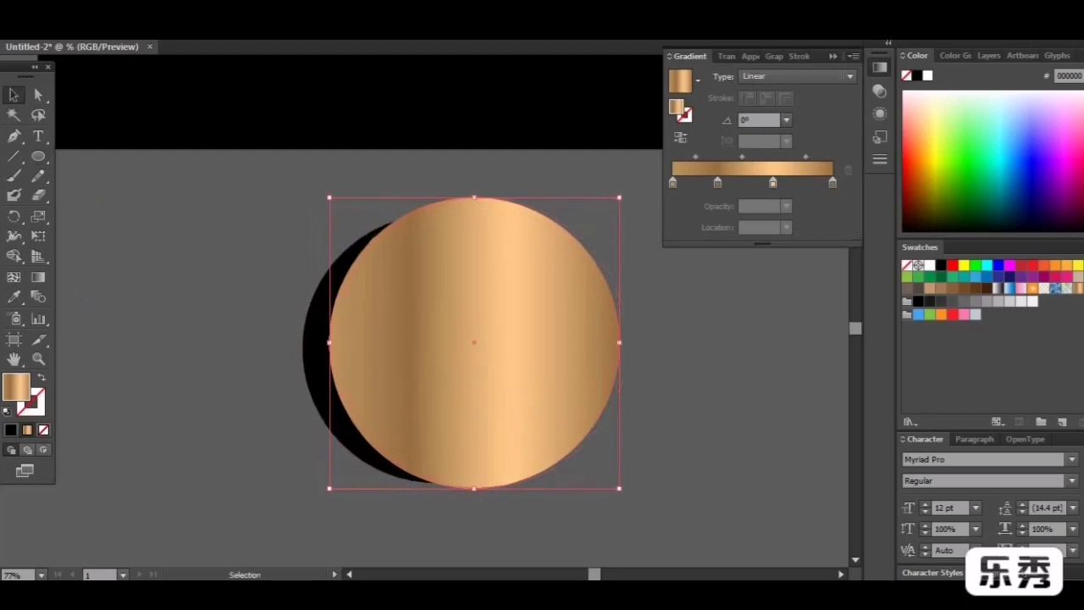
pyautogui.moveTo(330, 343)
pyautogui.mouseDown()
pyautogui.moveTo(347, 343)
pyautogui.moveTo(330, 348)
pyautogui.mouseUp()
pyautogui.hotkey('ctrl', 'shift', 'a')
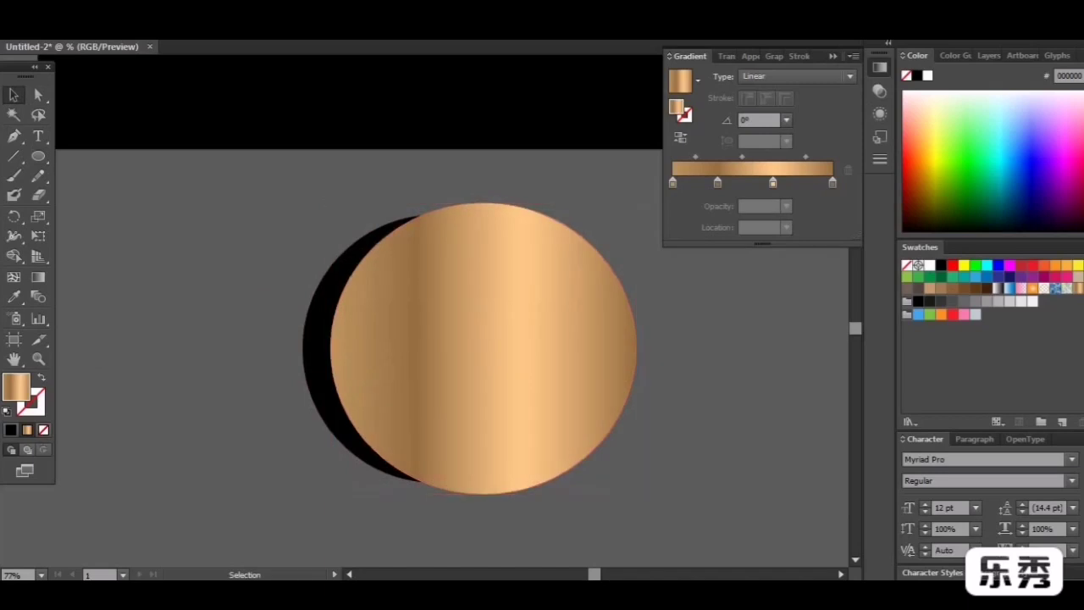
# Select both overlapping circles and subtract the gold one from the black one with Pathfinder to leave a crescent.
pyautogui.keyDown('shift'); pyautogui.click(483, 348); pyautogui.keyUp('shift')
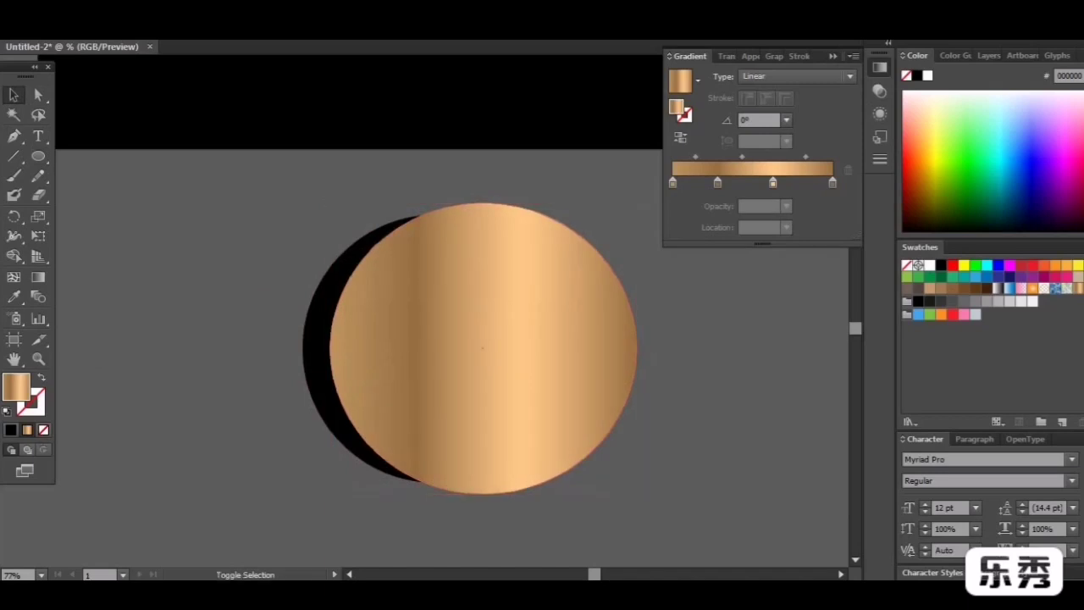
pyautogui.keyDown('shift'); pyautogui.click(483, 348); pyautogui.keyUp('shift')
pyautogui.keyDown('shift'); pyautogui.click(349, 383); pyautogui.keyUp('shift')
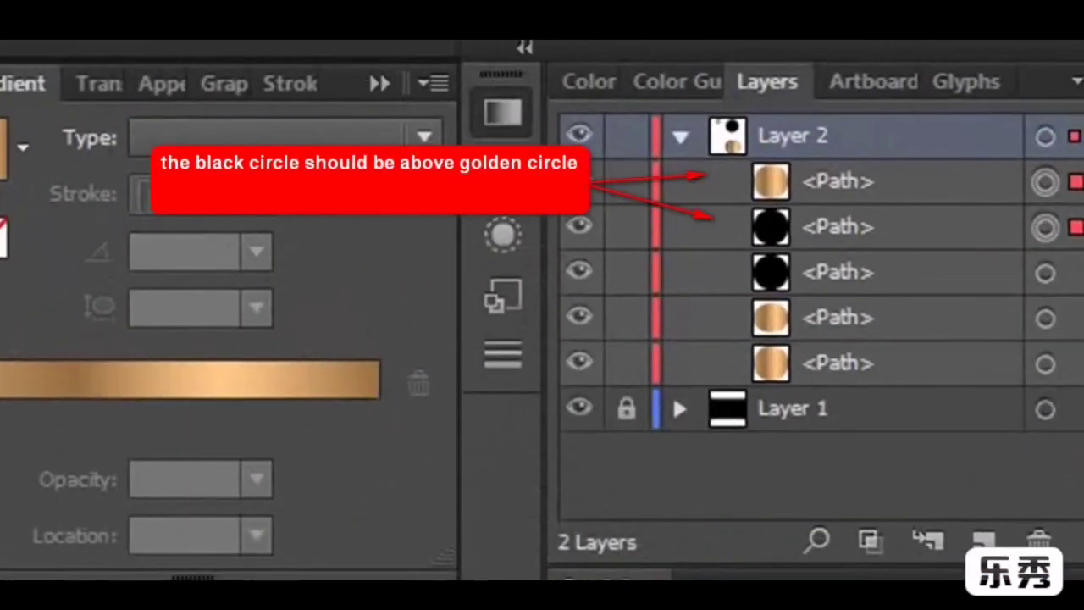
pyautogui.click(881, 182)
pyautogui.moveTo(881, 182); pyautogui.dragTo(881, 248)
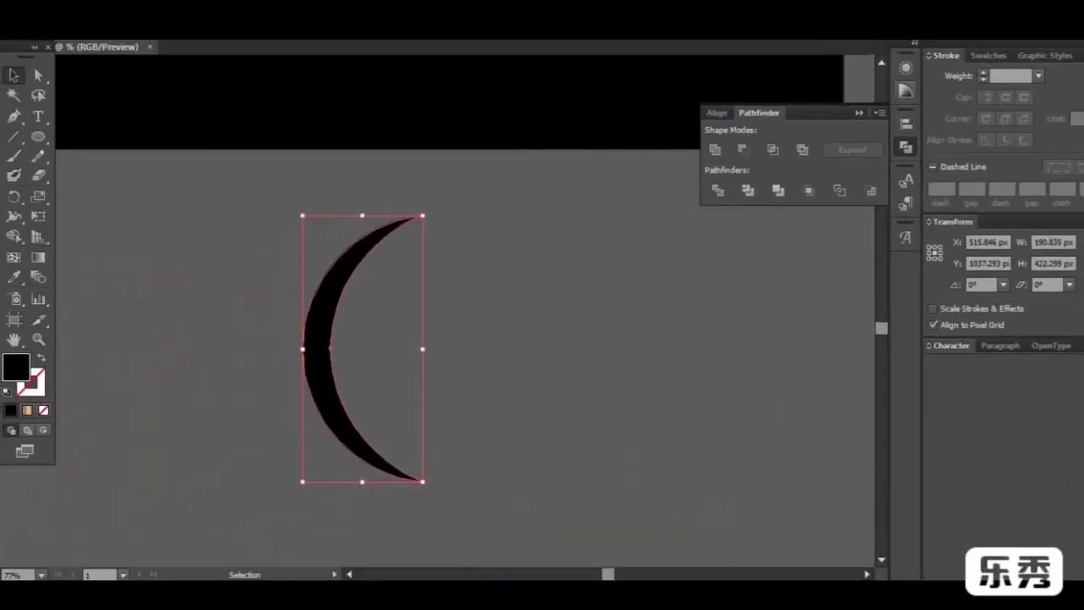
pyautogui.click(961, 5)
pyautogui.click(958, 143)
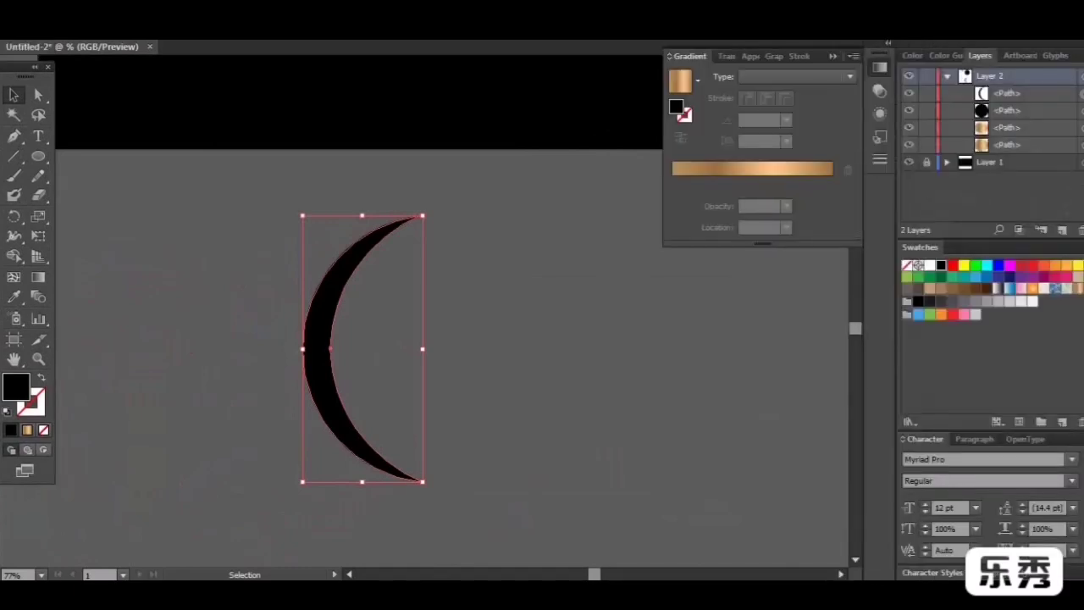
# Fill the crescent with the gold gradient and position it just inside the left edge of the gold ring.
pyautogui.press('.')
pyautogui.moveTo(322, 339); pyautogui.dragTo(371, 120)
pyautogui.scroll(5, 370, 120)
pyautogui.moveTo(392, 397); pyautogui.dragTo(364, 242)
pyautogui.scroll(1, 449, 271)
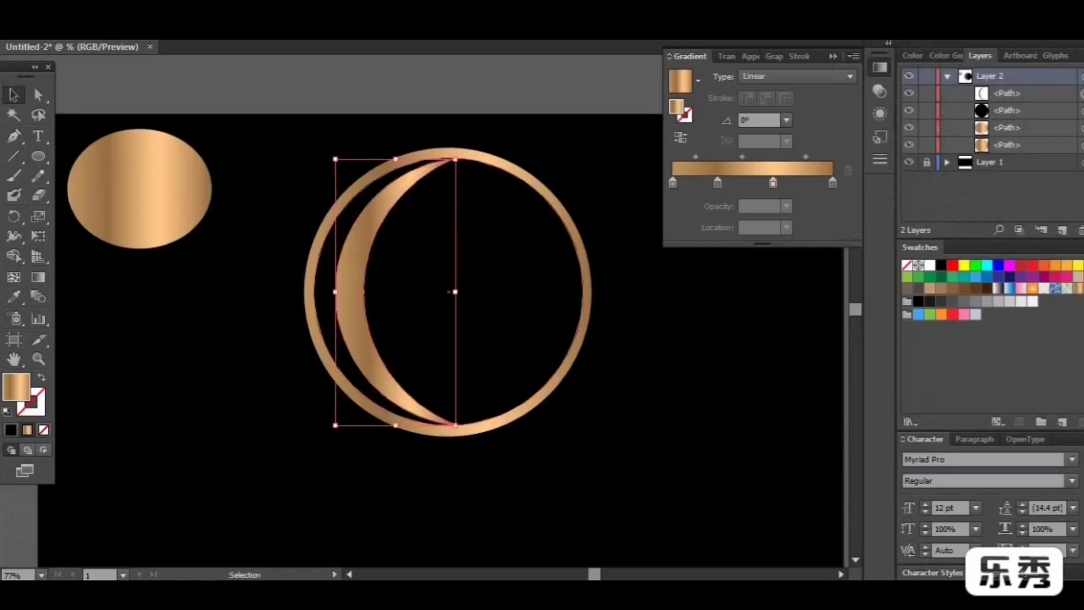
pyautogui.moveTo(456, 291); pyautogui.dragTo(432, 291)
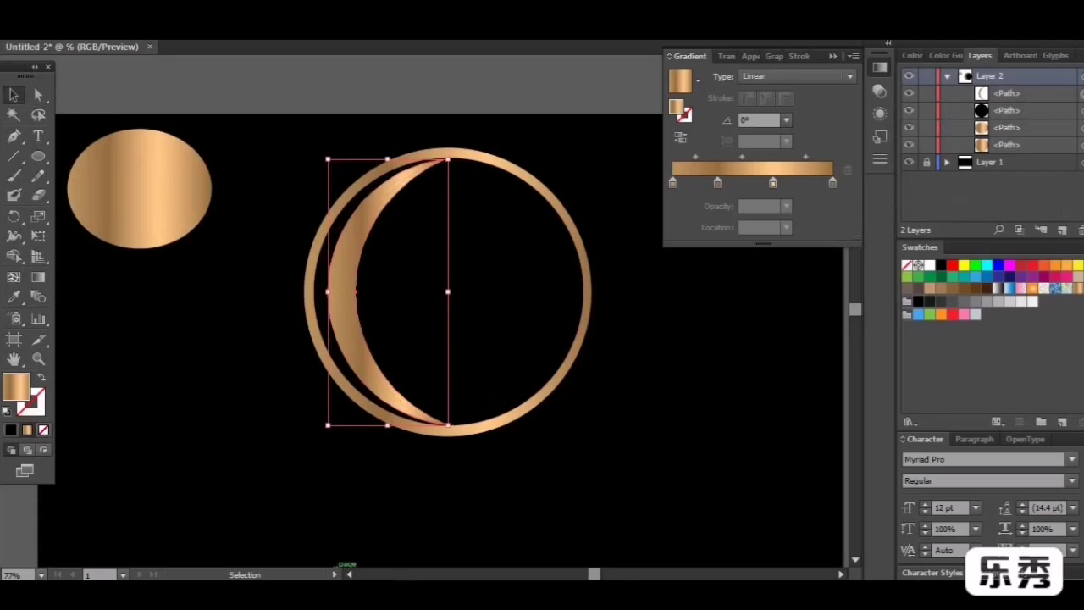
# Pull the crescent's lower and upper tip anchor points slightly inward, away from the ring, working at 100% zoom.
pyautogui.click(40, 574)
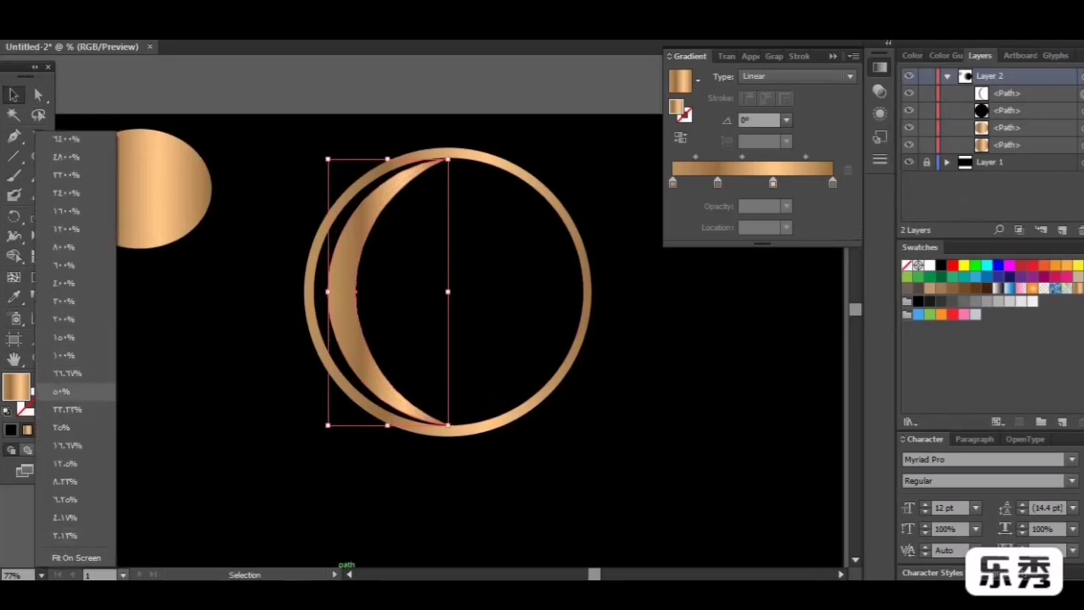
pyautogui.click(64, 355)
pyautogui.click(15, 137)
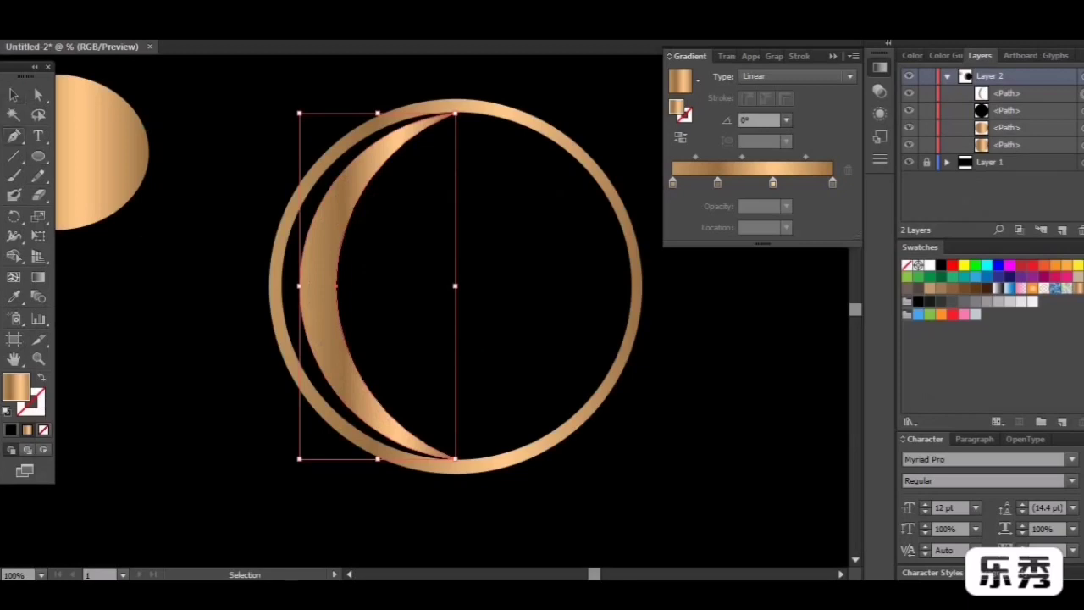
pyautogui.press('-')
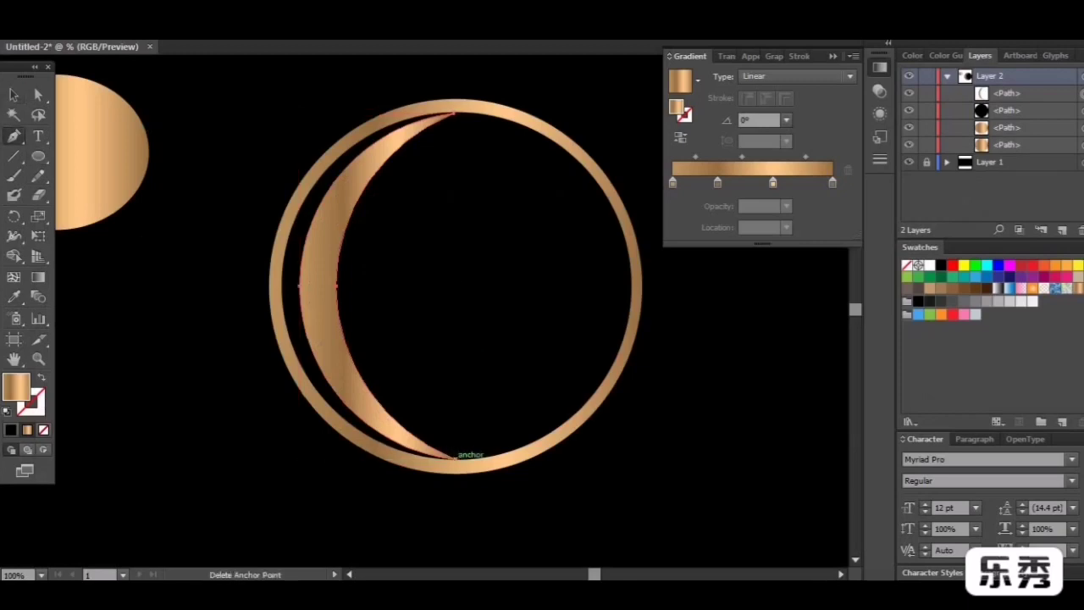
pyautogui.press('a')
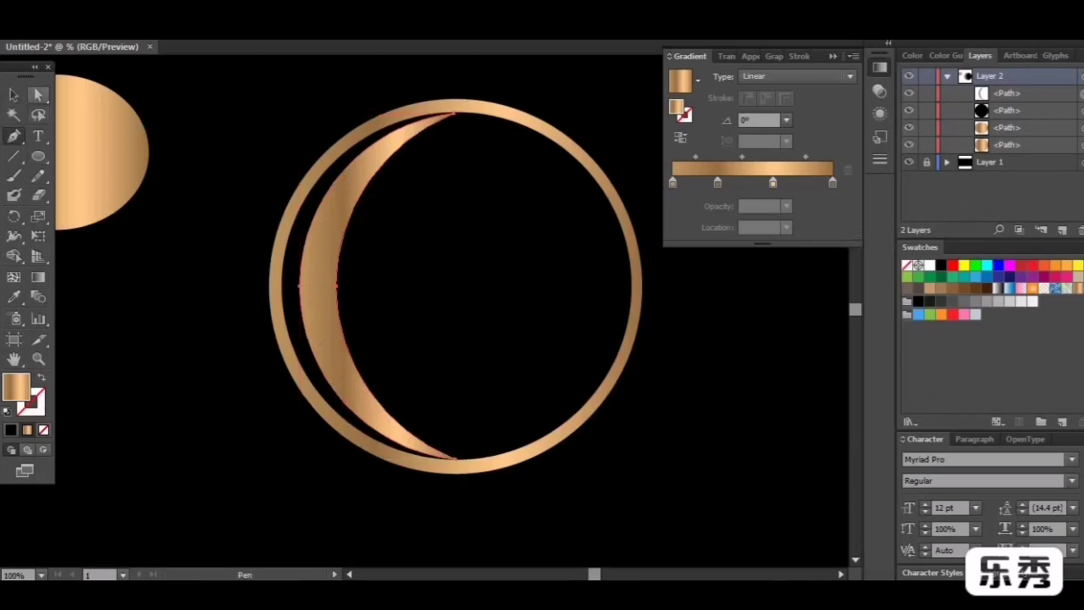
pyautogui.moveTo(456, 458)
pyautogui.mouseDown()
pyautogui.moveTo(446, 443)
pyautogui.moveTo(456, 458)
pyautogui.moveTo(441, 453)
pyautogui.mouseUp()
pyautogui.moveTo(453, 113); pyautogui.dragTo(447, 116)
# Move the crescent's inner middle anchor point to the left to make the crescent thinner, then deselect it.
pyautogui.click(336, 286)
pyautogui.moveTo(337, 285); pyautogui.dragTo(323, 286)
pyautogui.click(13, 94)
pyautogui.click(199, 186)
# Rotate the crescent counterclockwise to about 24.5° and reposition it along the ring's lower-left inner edge.
pyautogui.click(16, 575)
pyautogui.write('75')
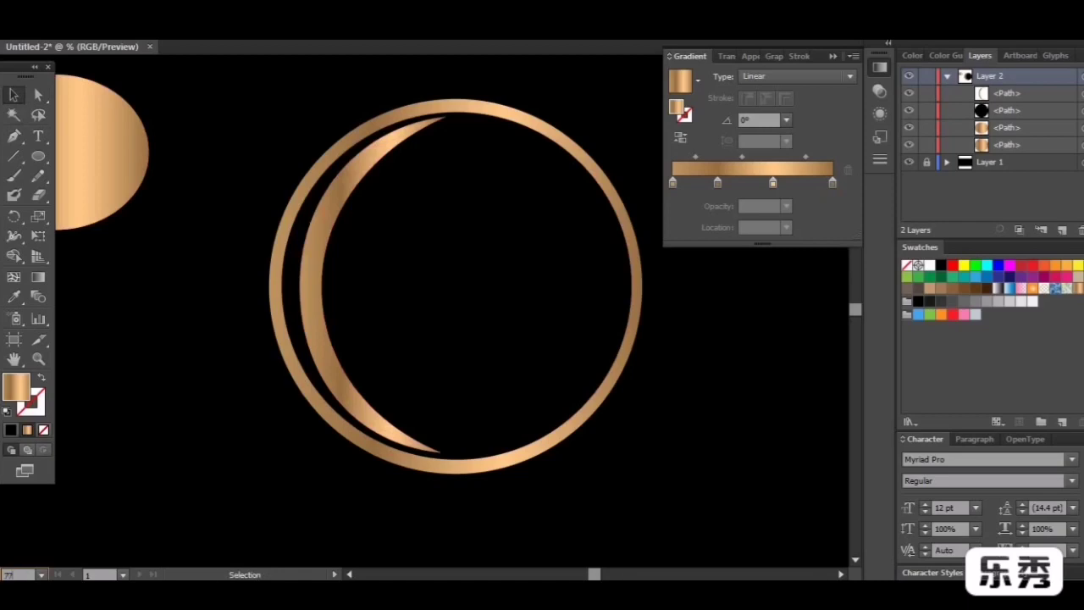
pyautogui.press('Return')
pyautogui.scroll(-3, 449, 305)
pyautogui.scroll(2, 449, 305)
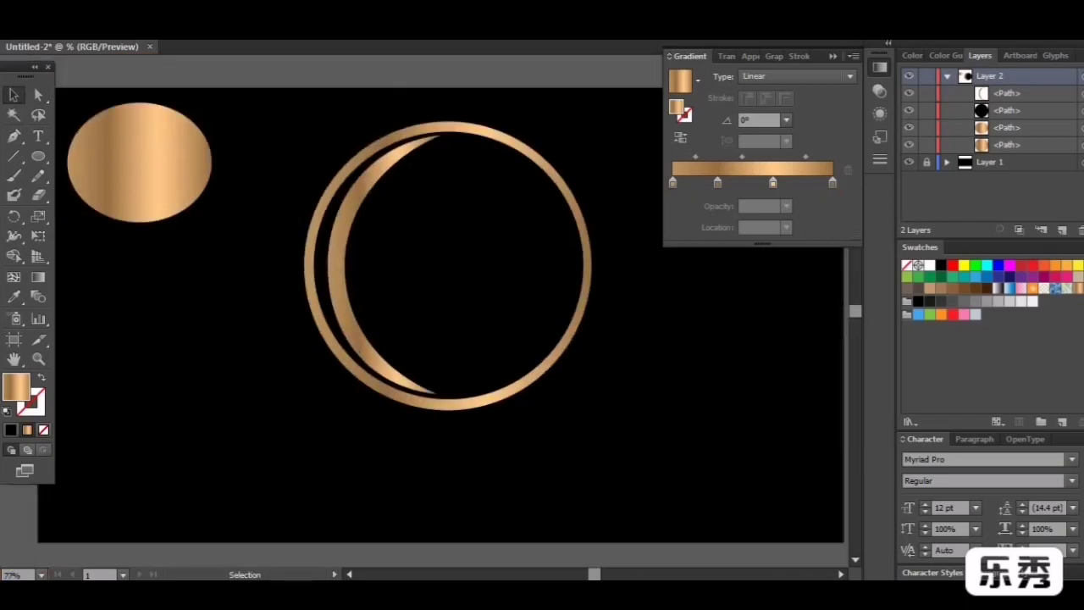
pyautogui.press('a')
pyautogui.click(437, 394)
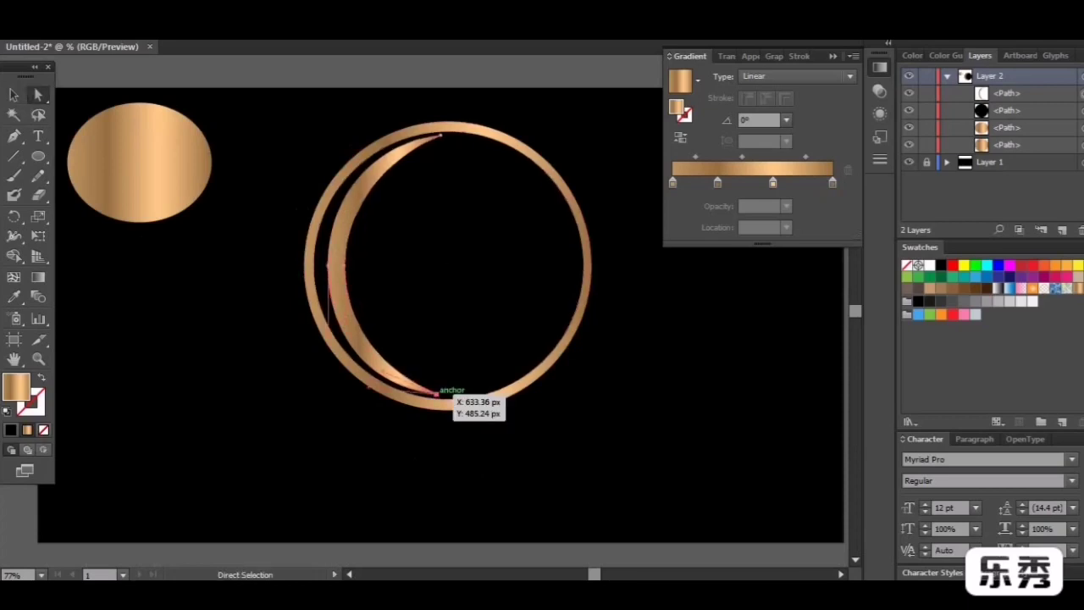
pyautogui.press('v')
pyautogui.moveTo(440, 394); pyautogui.dragTo(479, 365)
pyautogui.moveTo(355, 300); pyautogui.dragTo(413, 353)
pyautogui.moveTo(505, 385); pyautogui.dragTo(519, 377)
pyautogui.moveTo(415, 360); pyautogui.dragTo(411, 359)
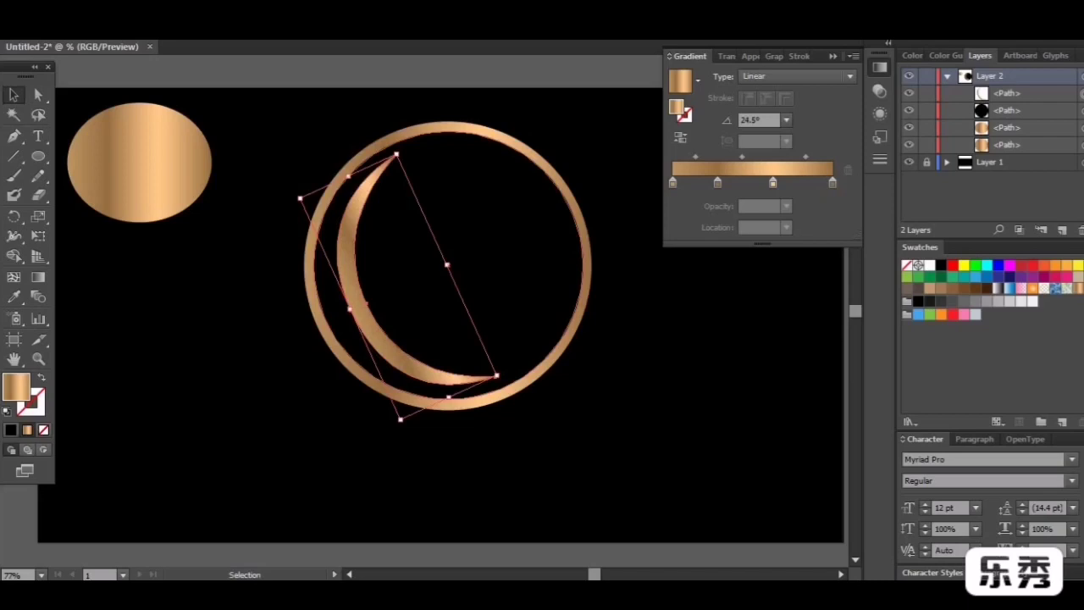
# Rotate the crescent further to about 32.7°, nudge it close to the ring's lower-left inner edge, and deselect it.
pyautogui.click(496, 375)
pyautogui.moveTo(505, 381); pyautogui.dragTo(509, 375)
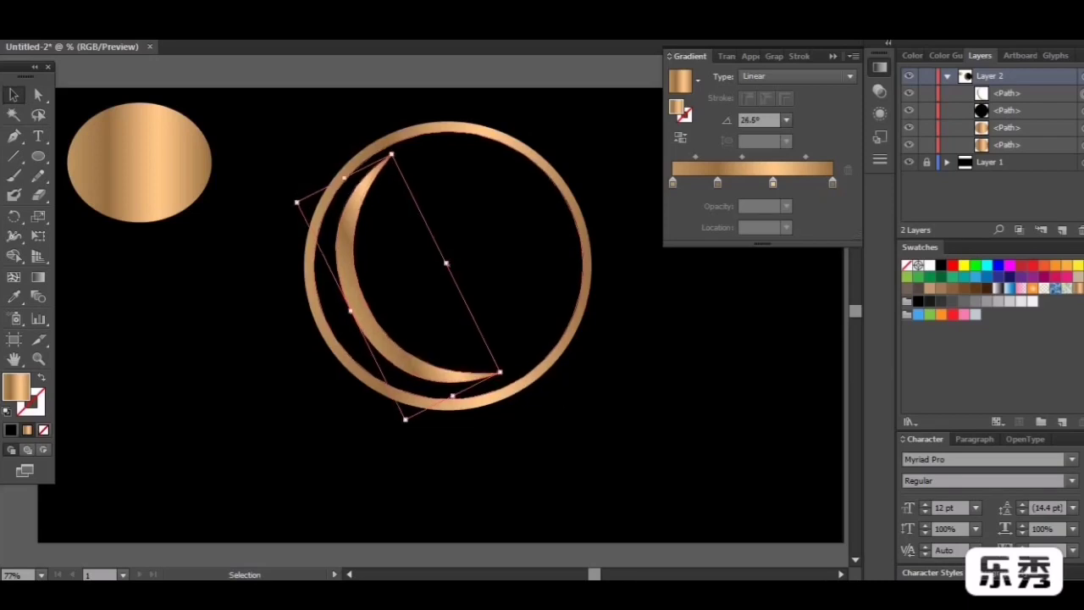
pyautogui.moveTo(427, 365); pyautogui.dragTo(438, 365)
pyautogui.moveTo(516, 378); pyautogui.dragTo(519, 373)
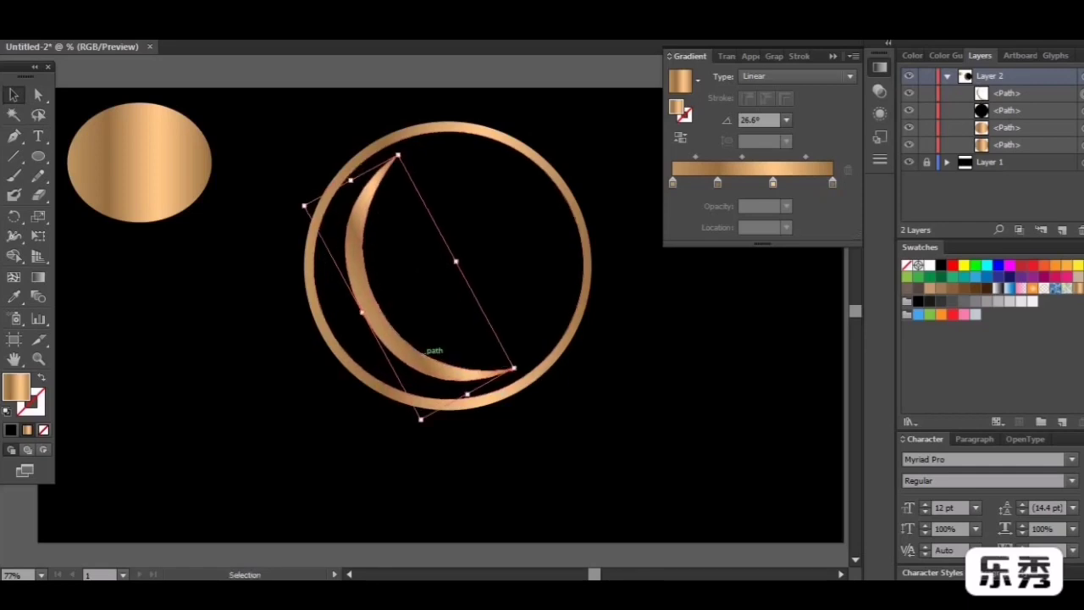
pyautogui.moveTo(431, 355); pyautogui.dragTo(423, 363)
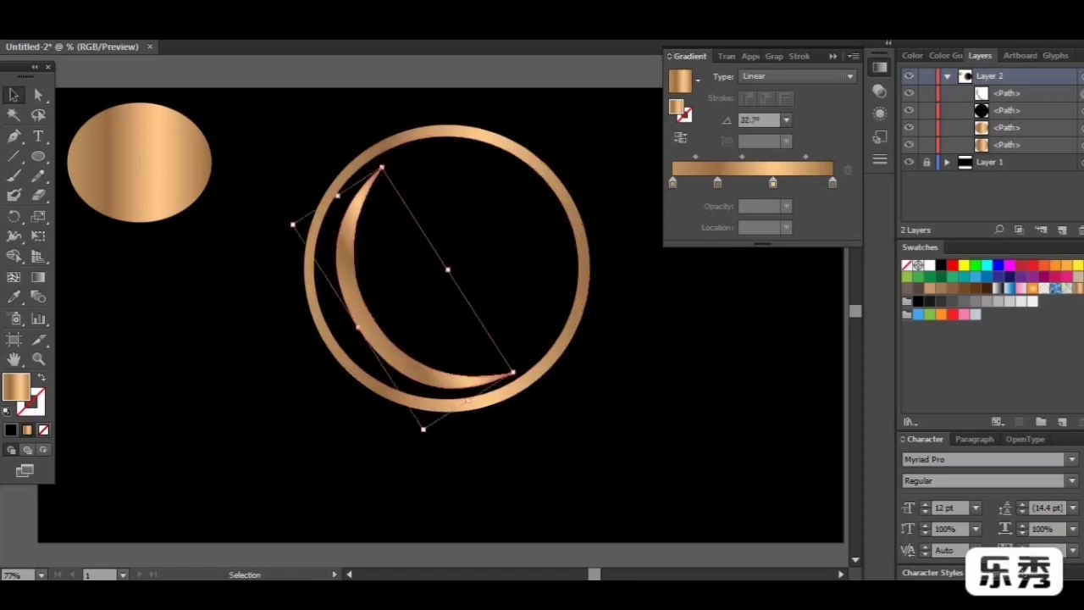
pyautogui.moveTo(396, 359); pyautogui.dragTo(395, 359)
pyautogui.click(440, 431)
# Draw a gold-gradient circle, smaller than the ring, on the empty canvas below the artboard and deselect it.
pyautogui.scroll(-10, 449, 313)
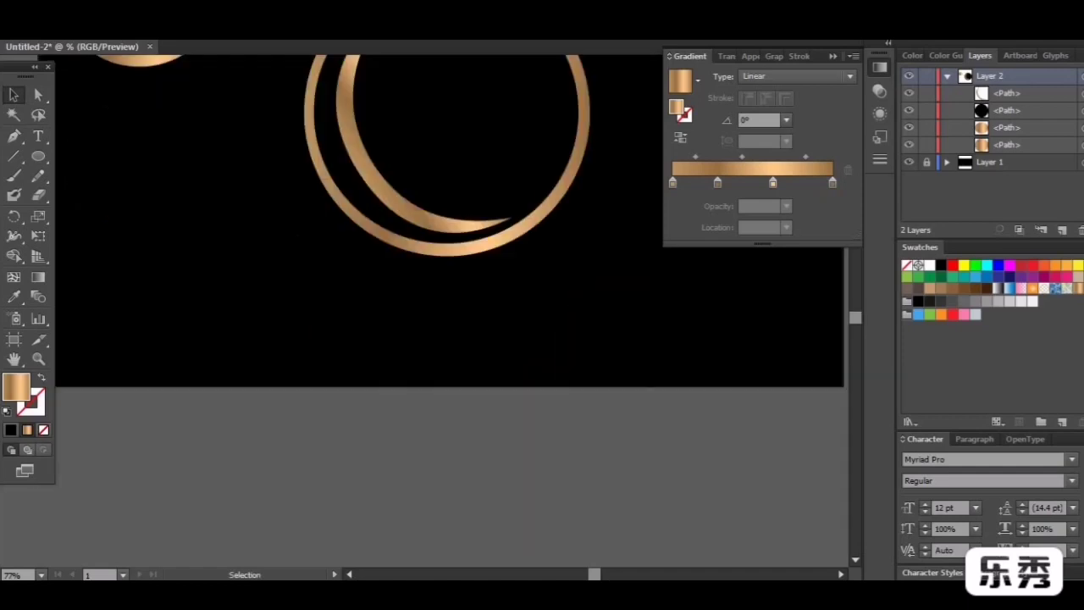
pyautogui.click(38, 156)
pyautogui.scroll(-1, 449, 314)
pyautogui.scroll(-1, 440, 297)
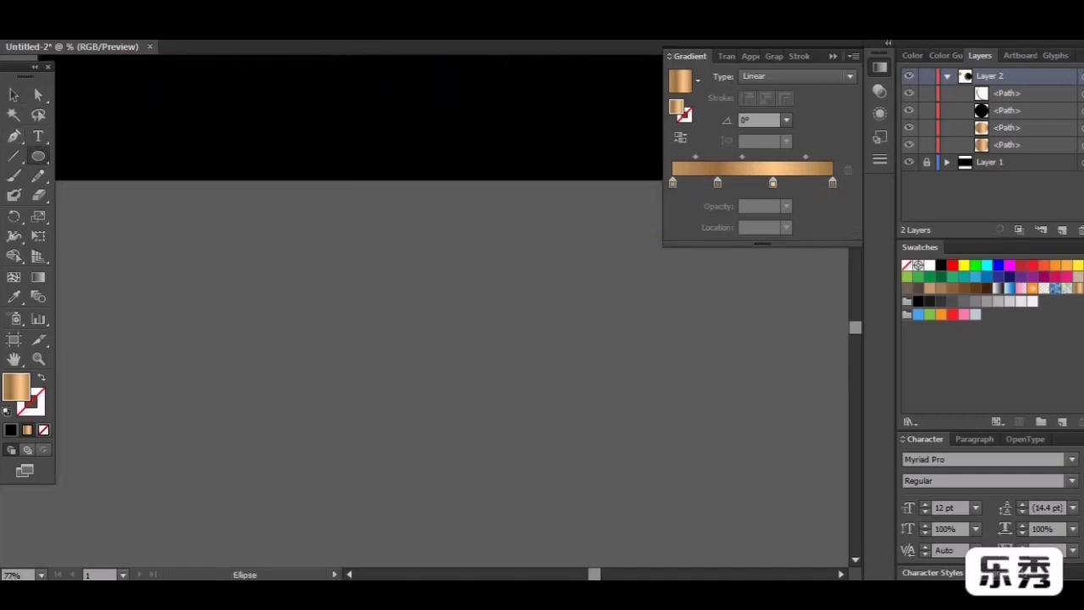
pyautogui.moveTo(513, 213); pyautogui.dragTo(298, 359)
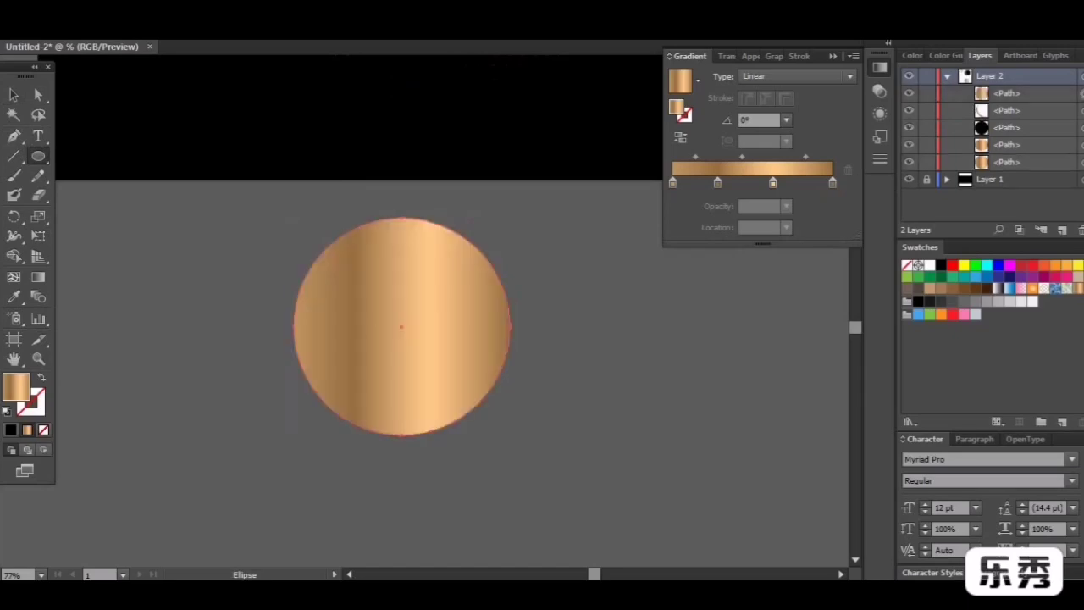
pyautogui.press('v')
pyautogui.hotkey('ctrl', 'shift', 'a')
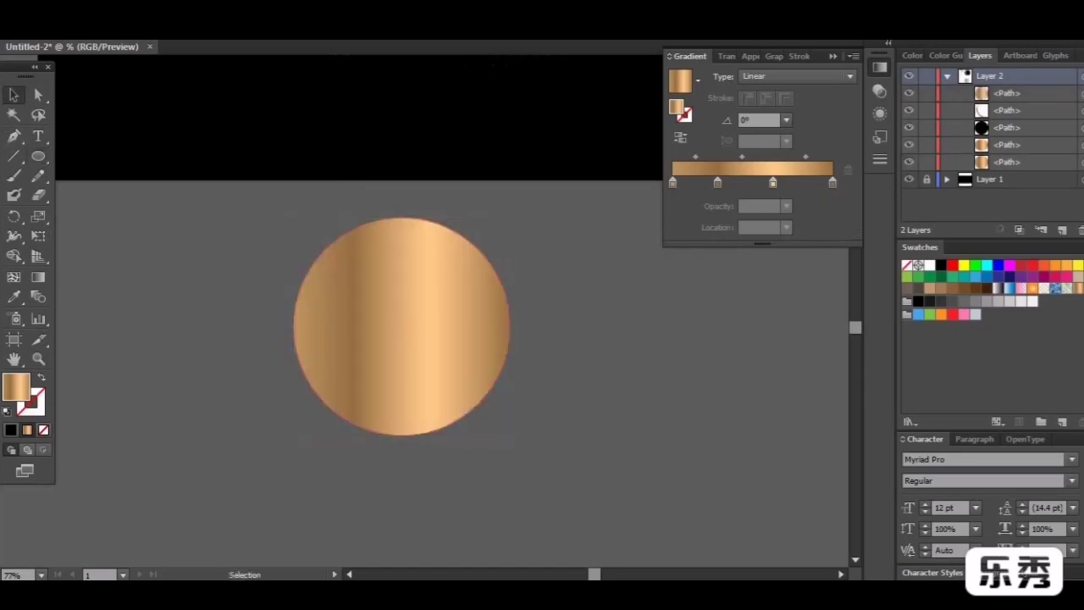
# Draw a black circle about 338 px wide, place it over the gold circle offset to the lower left, and deselect it.
pyautogui.click(38, 156)
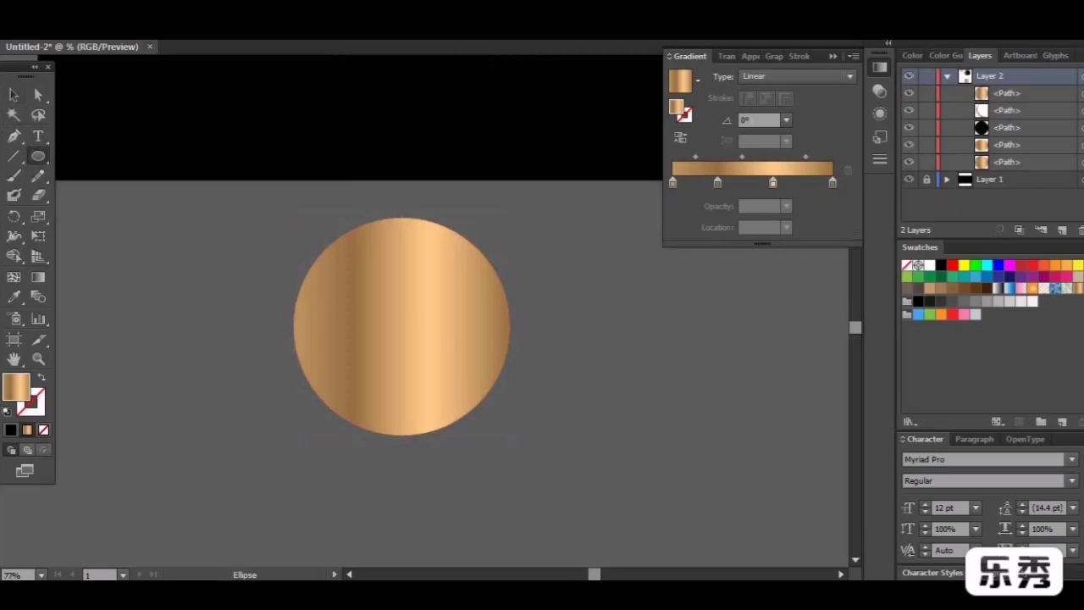
pyautogui.moveTo(307, 219); pyautogui.dragTo(102, 339)
pyautogui.click(11, 430)
pyautogui.click(14, 94)
pyautogui.moveTo(205, 314); pyautogui.dragTo(397, 334)
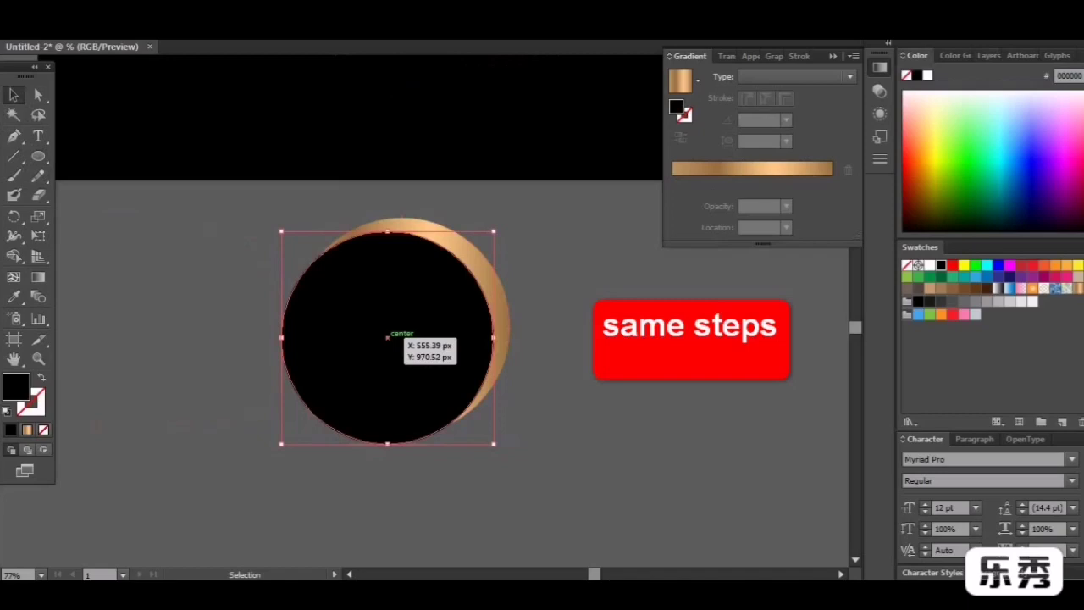
pyautogui.hotkey('ctrl', 'shift', 'a')
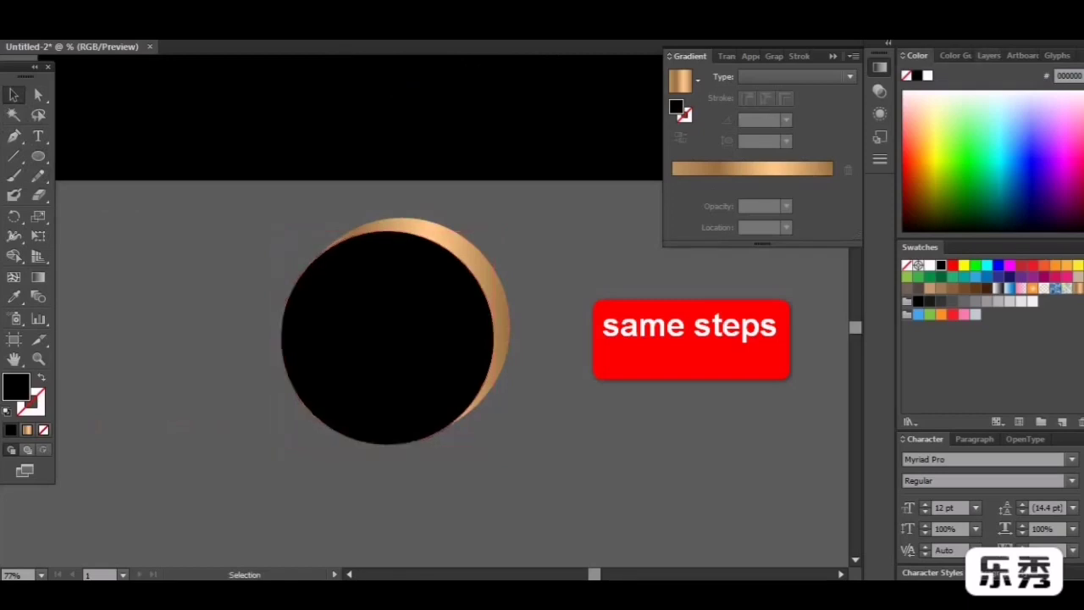
# Send the black circle one level back, behind the gold circle, and deselect it.
pyautogui.click(988, 56)
pyautogui.click(387, 337)
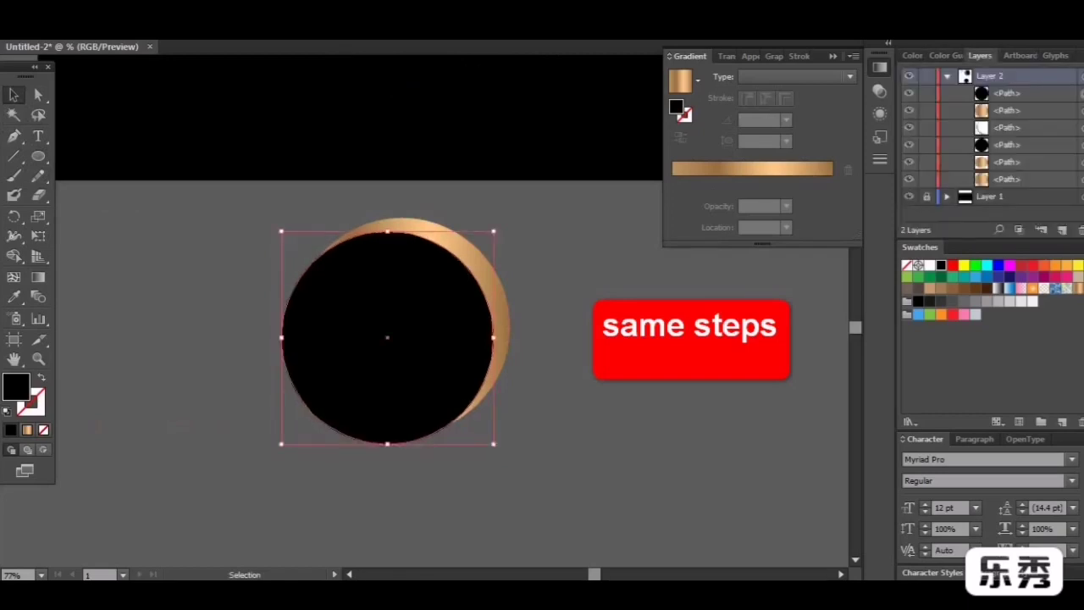
pyautogui.hotkey('ctrl', '[')
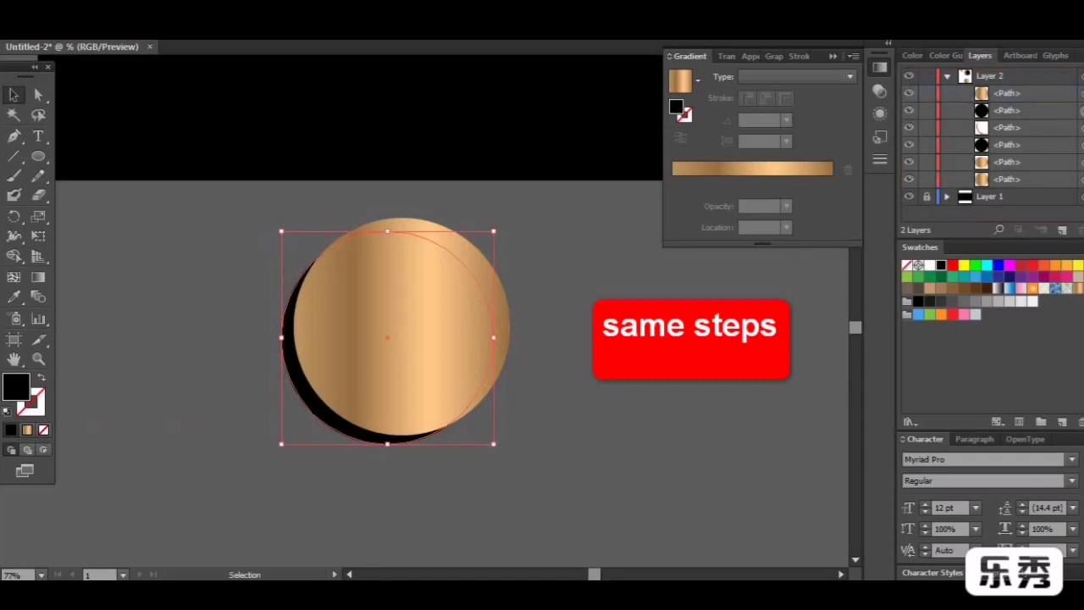
pyautogui.hotkey('ctrl', 'shift', 'a')
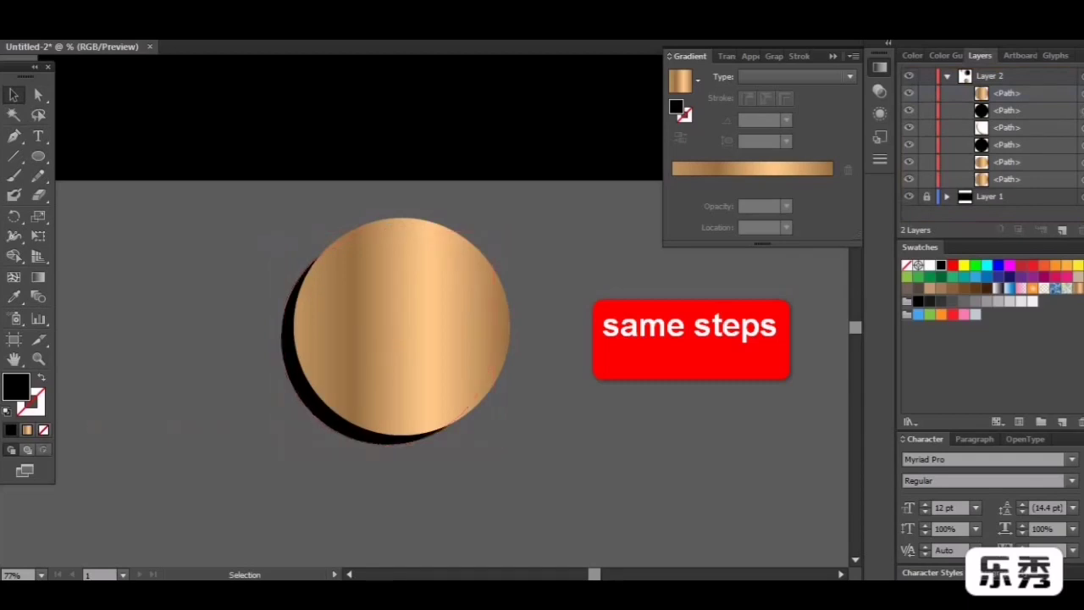
# Cut the black circle out of the gold one with Pathfinder's Minus Back to form a crescent, then deselect it.
pyautogui.click(966, 8)
pyautogui.click(982, 53)
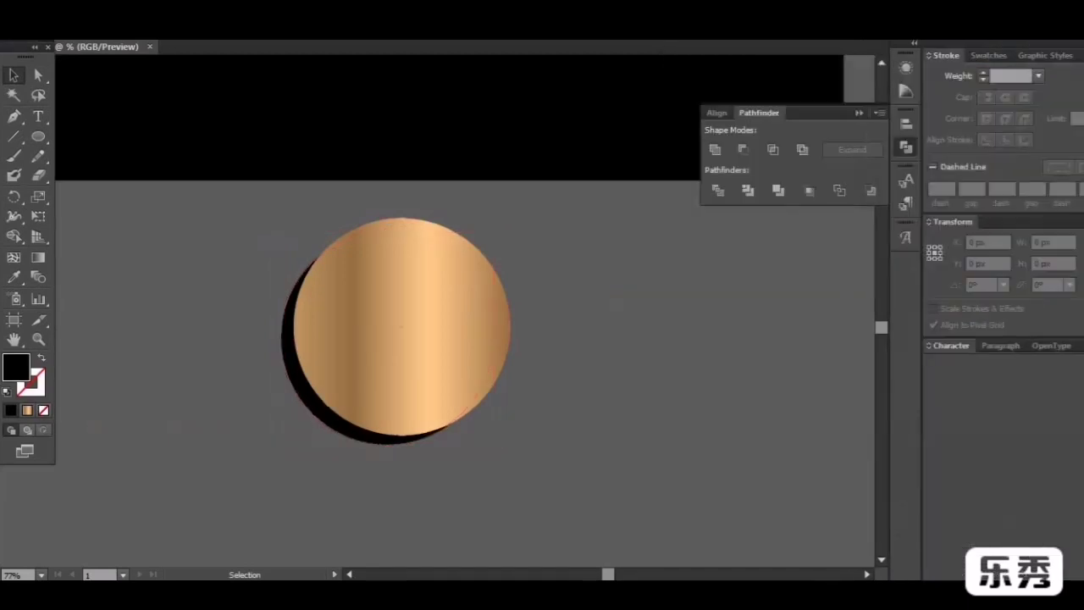
pyautogui.keyDown('shift'); pyautogui.click(318, 406); pyautogui.keyUp('shift')
pyautogui.keyDown('shift'); pyautogui.click(398, 330); pyautogui.keyUp('shift')
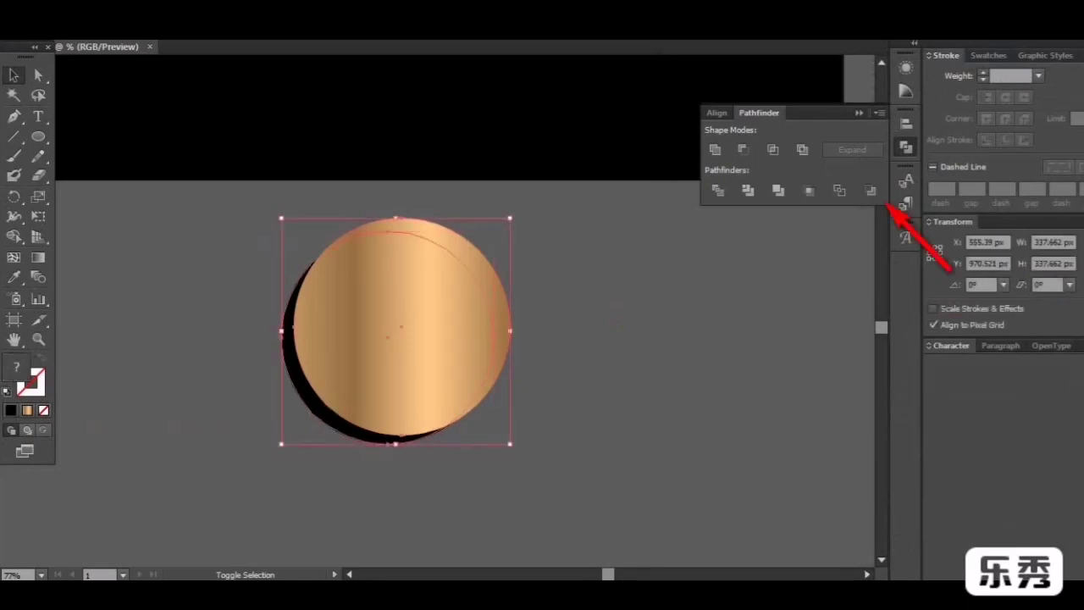
pyautogui.click(870, 190)
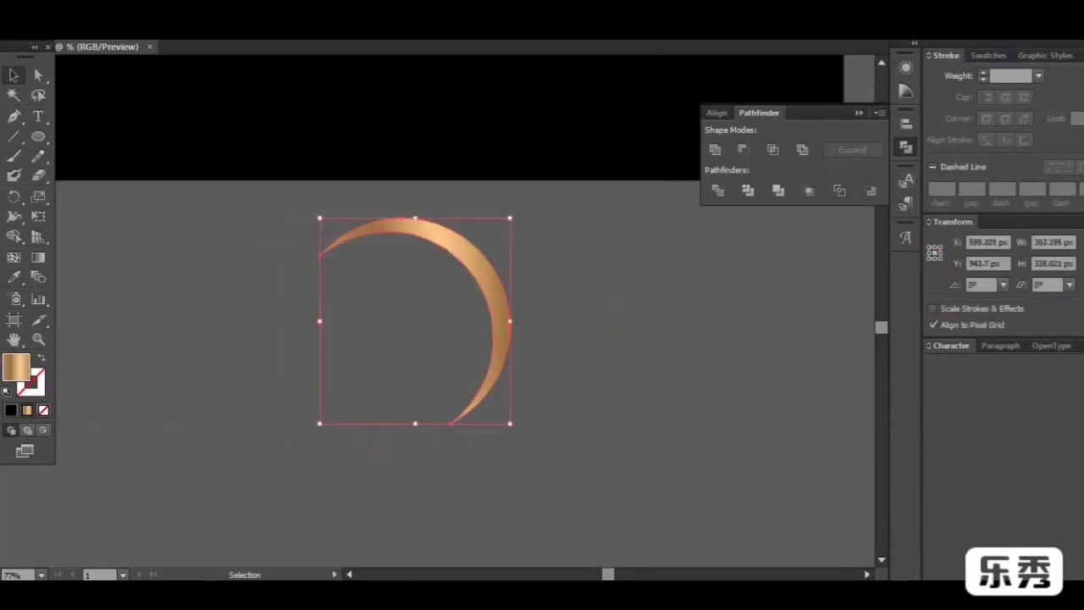
pyautogui.click(584, 313)
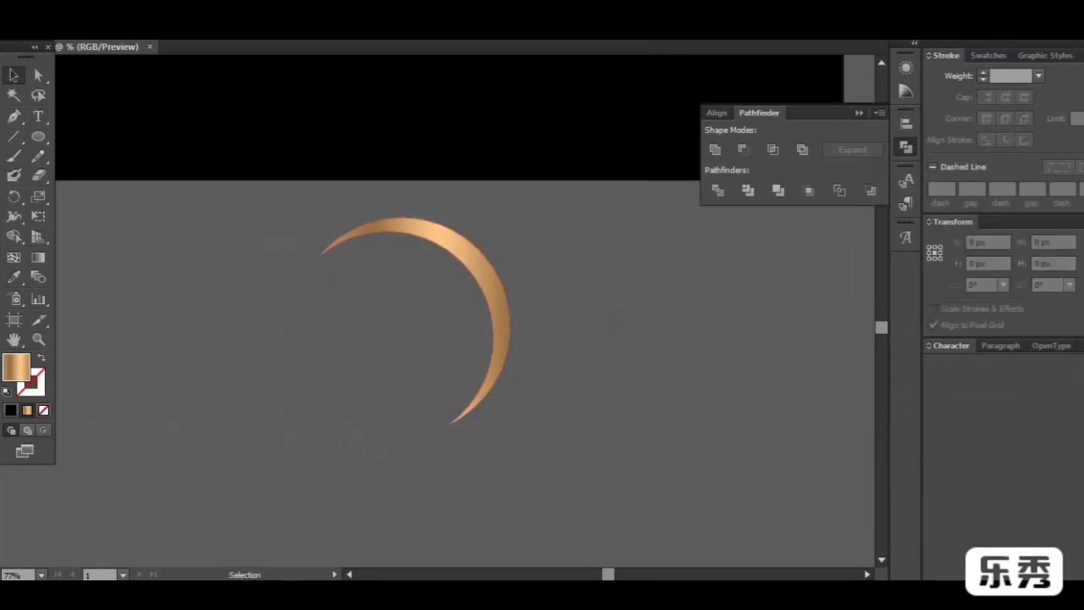
# Move the new crescent onto the artboard along the ring's upper-right inner edge, opposite the first crescent, and deselect it.
pyautogui.moveTo(441, 234); pyautogui.dragTo(445, 234)
pyautogui.scroll(3, 464, 315)
pyautogui.moveTo(464, 316); pyautogui.dragTo(498, 100)
pyautogui.scroll(4, 499, 100)
pyautogui.moveTo(514, 215); pyautogui.dragTo(510, 112)
pyautogui.scroll(3, 510, 113)
pyautogui.moveTo(509, 243); pyautogui.dragTo(545, 150)
pyautogui.scroll(-2, 464, 310)
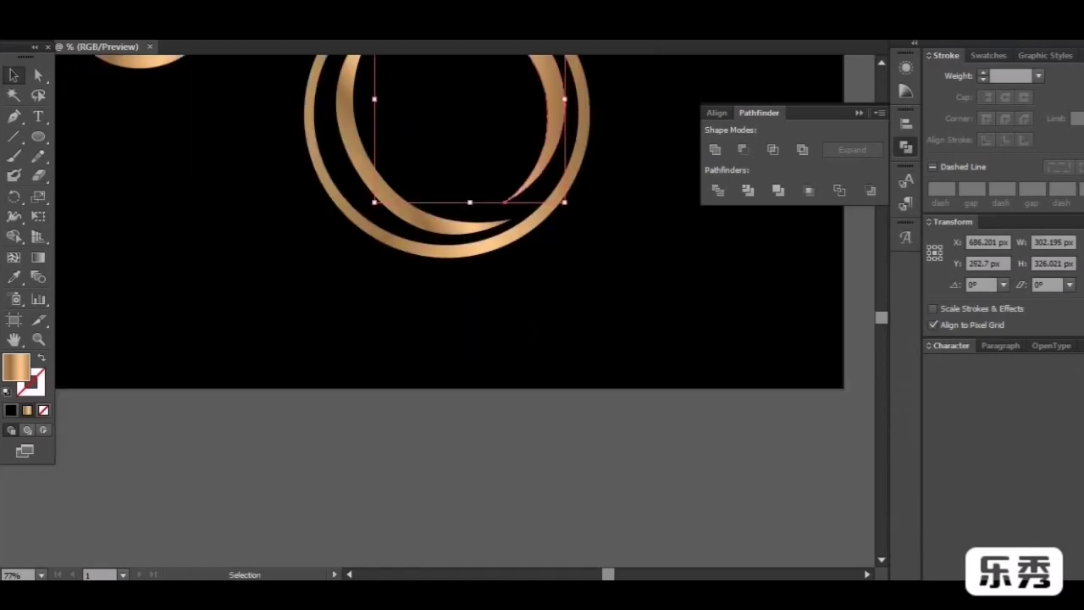
pyautogui.scroll(1, 464, 310)
pyautogui.hotkey('ctrl', 'shift', 'a')
pyautogui.scroll(2, 464, 310)
pyautogui.scroll(-8, 440, 296)
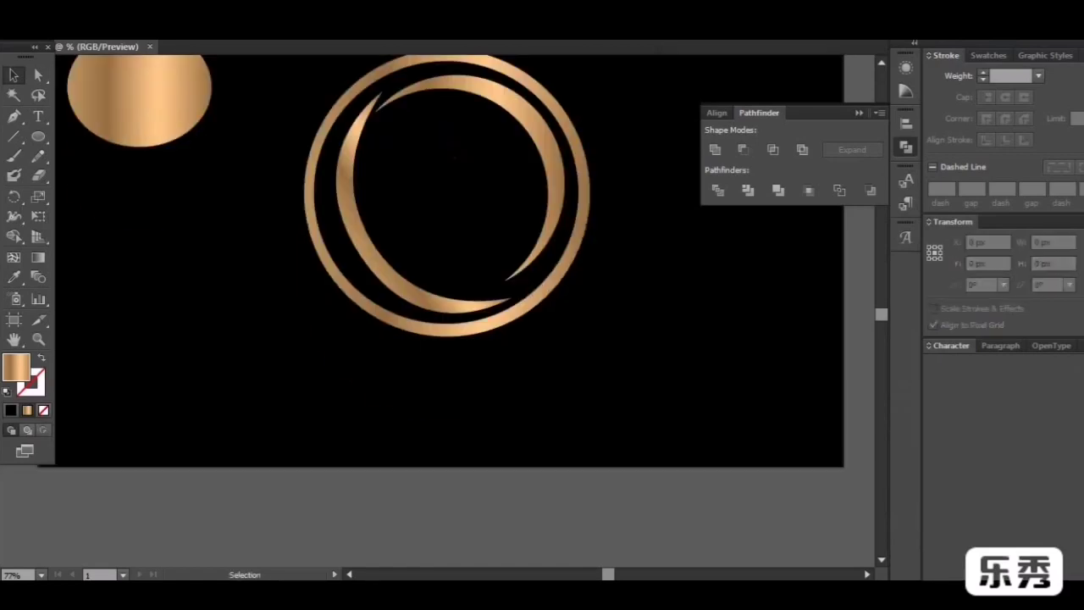
# Draw a gold-gradient circle about 174 px wide on the empty canvas below the artboard and deselect it.
pyautogui.scroll(4, 441, 297)
pyautogui.scroll(-5, 440, 296)
pyautogui.press('t')
pyautogui.press('l')
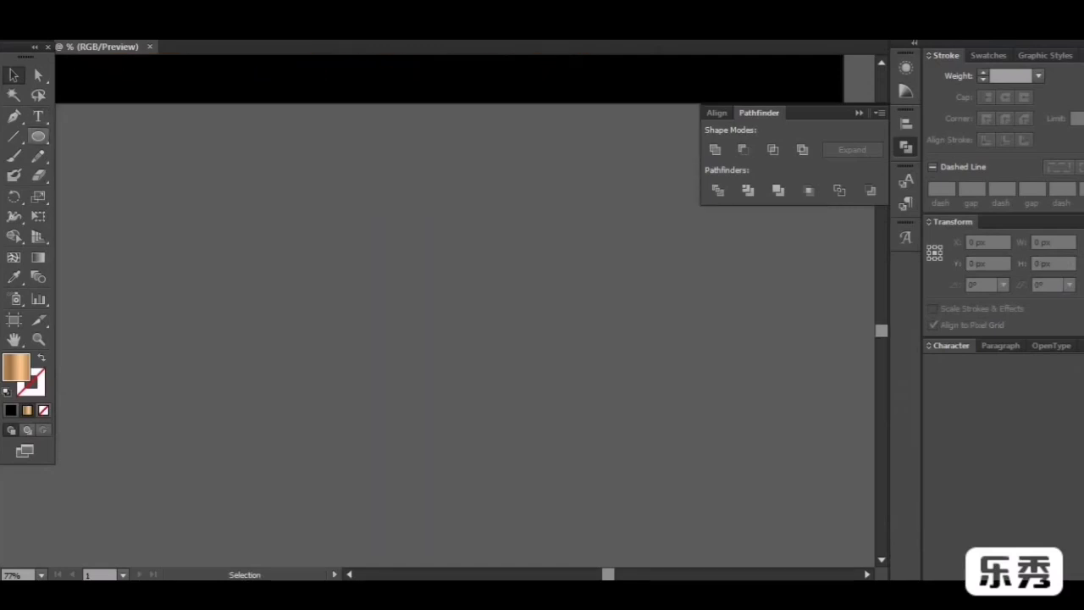
pyautogui.moveTo(437, 187); pyautogui.dragTo(327, 236)
pyautogui.click(14, 75)
pyautogui.hotkey('ctrl', 'shift', 'a')
# Draw a smaller circle about 158 px wide overlapping the gold circle's upper right, nudge it upward, and fill it black.
pyautogui.press('l')
pyautogui.moveTo(490, 154); pyautogui.dragTo(390, 211)
pyautogui.click(13, 75)
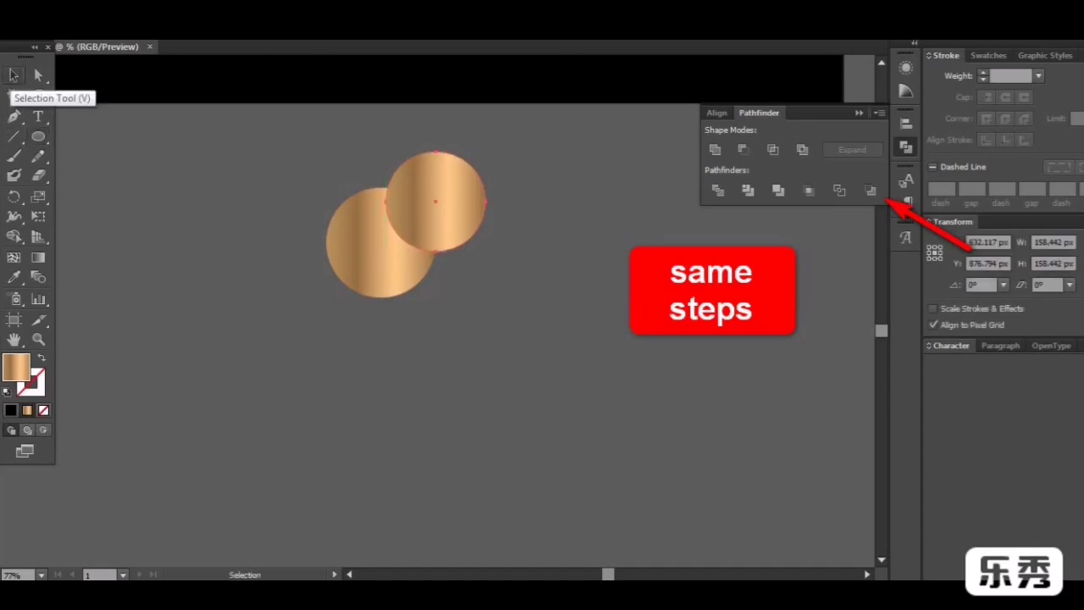
pyautogui.moveTo(463, 197)
pyautogui.mouseDown()
pyautogui.moveTo(457, 188)
pyautogui.moveTo(464, 194)
pyautogui.mouseUp()
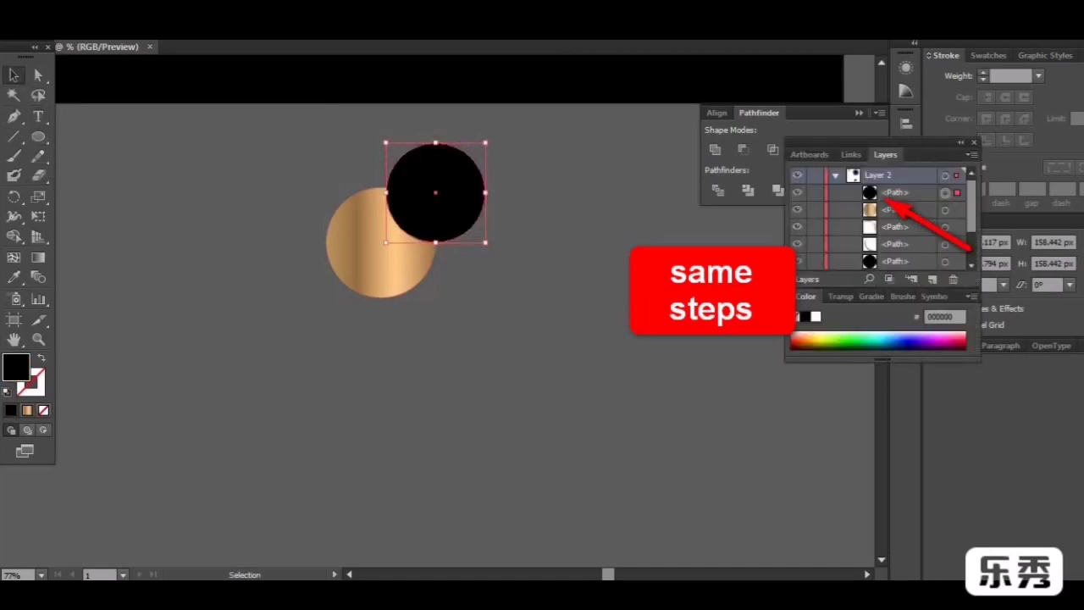
# Reorder the small black circle below the gold circle in the layer stack and deselect it.
pyautogui.moveTo(895, 193); pyautogui.dragTo(895, 218)
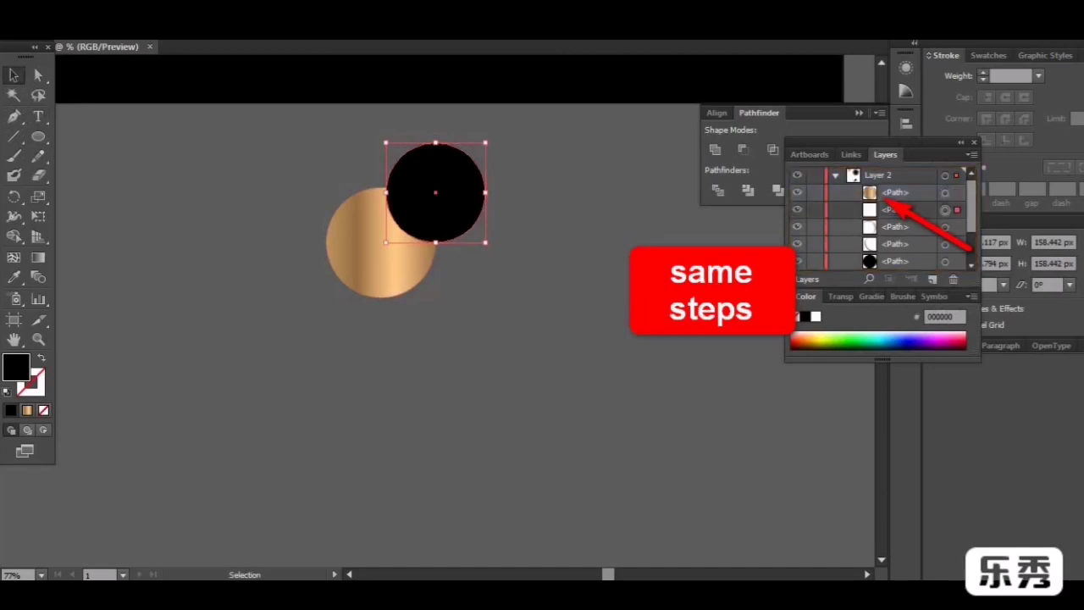
pyautogui.moveTo(883, 142); pyautogui.dragTo(921, 153)
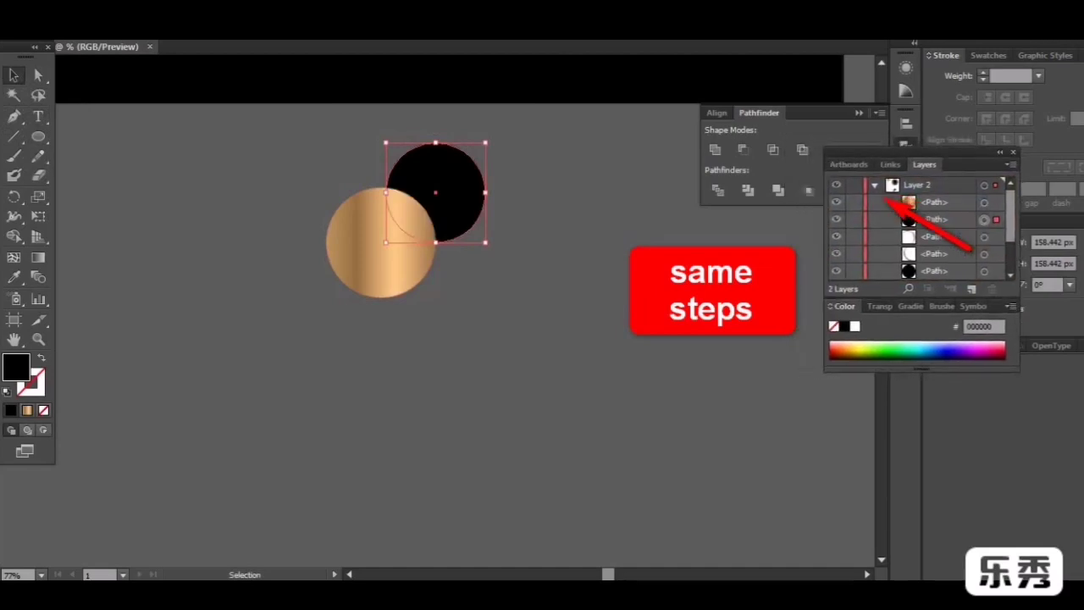
pyautogui.hotkey('ctrl', 'shift', 'a')
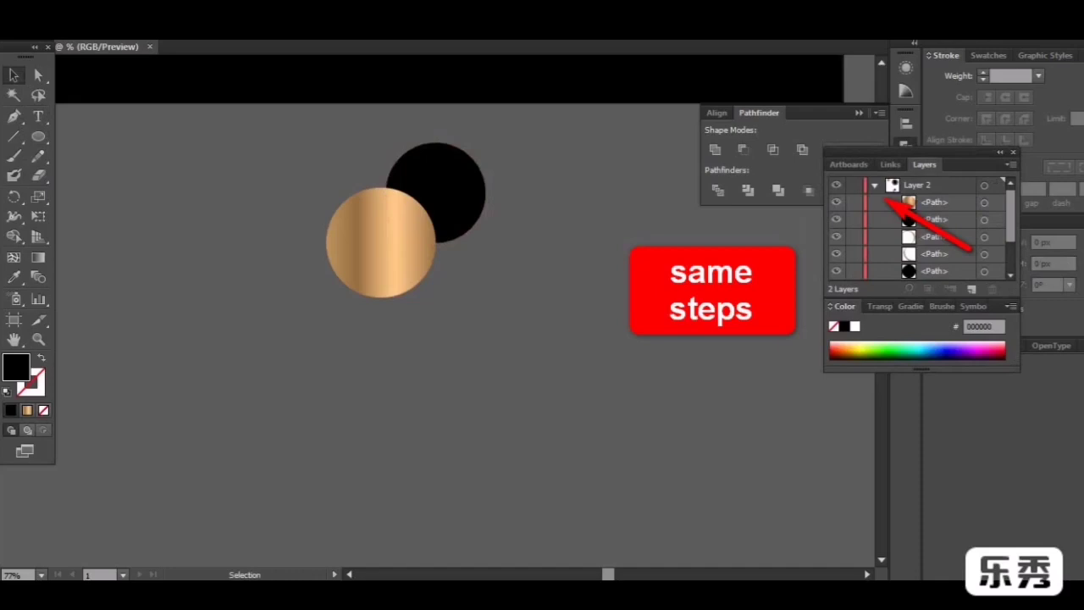
# Select the black and gold circles and apply Minus Back to cut a notch out of the gold circle.
pyautogui.keyDown('shift'); pyautogui.click(449, 188); pyautogui.keyUp('shift')
pyautogui.keyDown('shift'); pyautogui.click(381, 246); pyautogui.keyUp('shift')
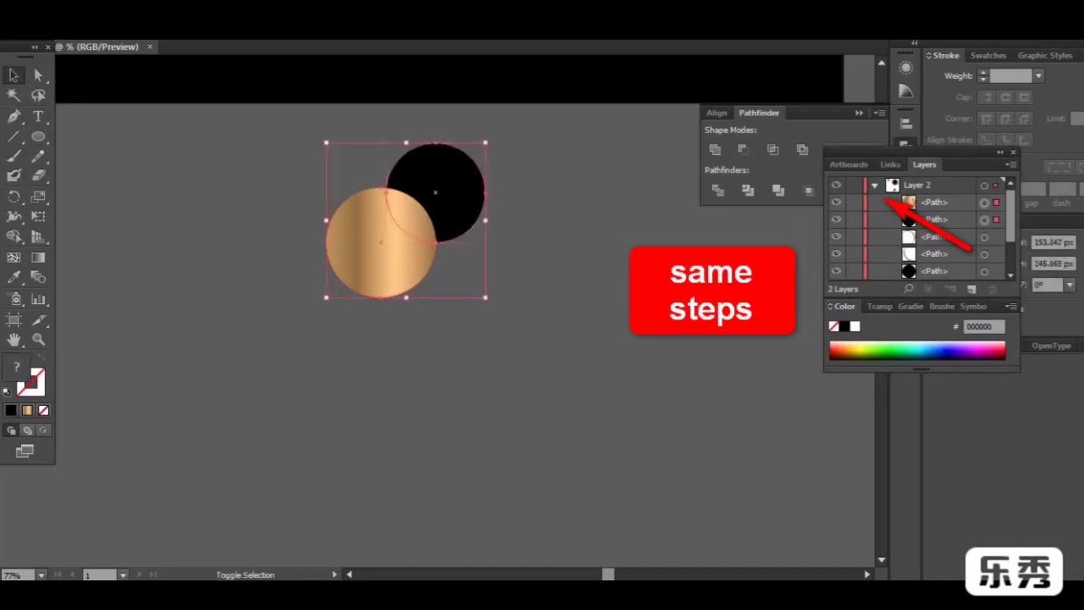
pyautogui.moveTo(971, 164); pyautogui.dragTo(1015, 307)
pyautogui.moveTo(932, 153); pyautogui.dragTo(1003, 464)
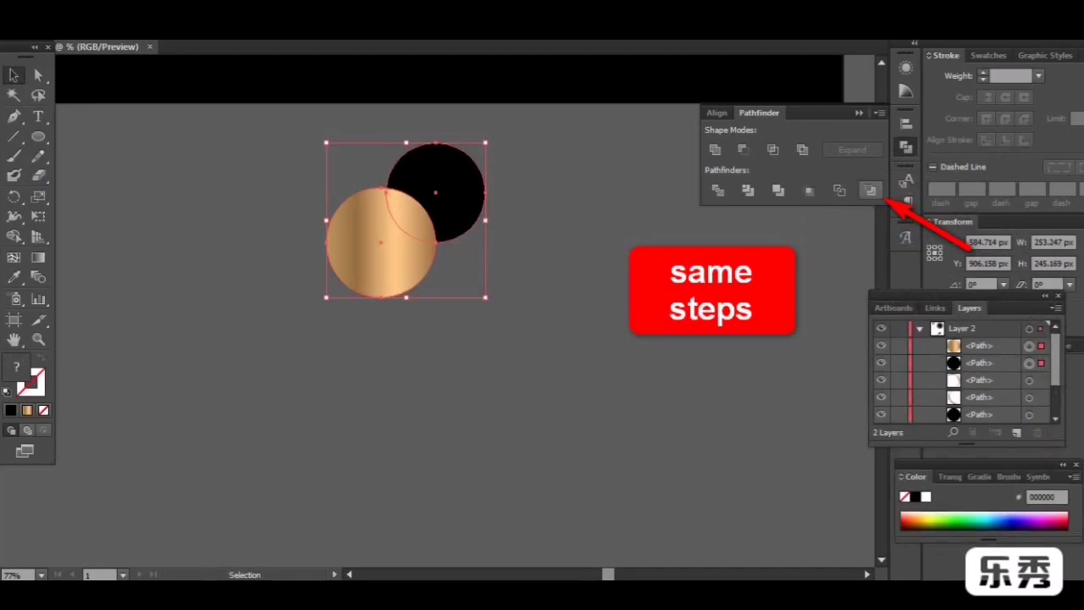
pyautogui.click(870, 190)
# Move the notched gold circle onto the artboard, inside the ring and between the two crescents.
pyautogui.moveTo(393, 258); pyautogui.dragTo(430, 154)
pyautogui.scroll(5, 430, 154)
pyautogui.moveTo(441, 272); pyautogui.dragTo(449, 157)
pyautogui.scroll(4, 448, 167)
pyautogui.scroll(4, 449, 158)
pyautogui.moveTo(448, 273); pyautogui.dragTo(452, 197)
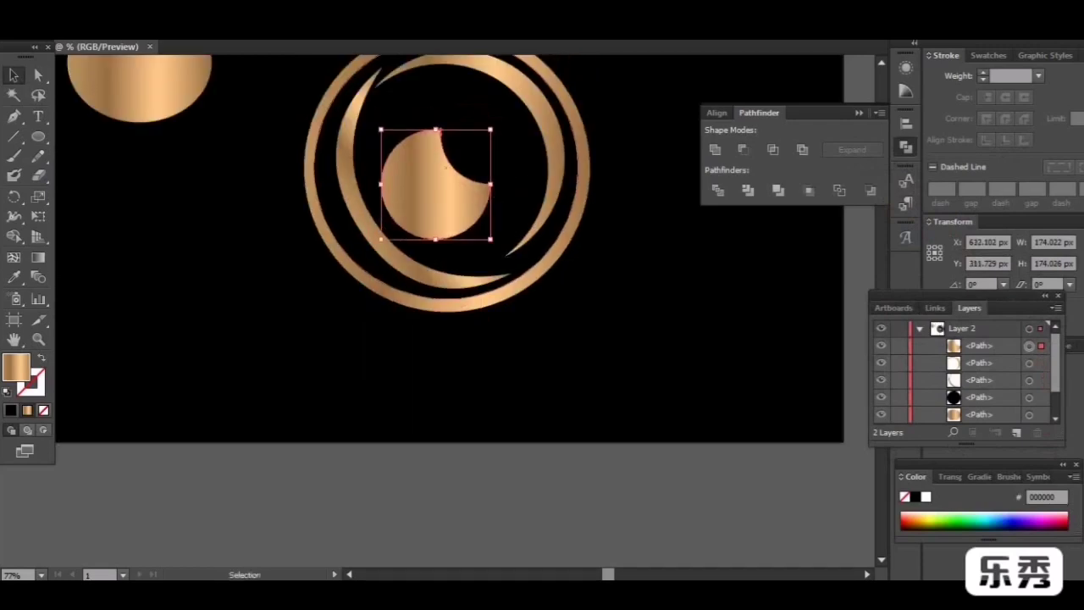
# Rotate the notched circle counterclockwise by about 30° so its notch faces upward, centre it between the crescents, and deselect it.
pyautogui.moveTo(498, 238); pyautogui.dragTo(476, 199)
pyautogui.scroll(6, 476, 199)
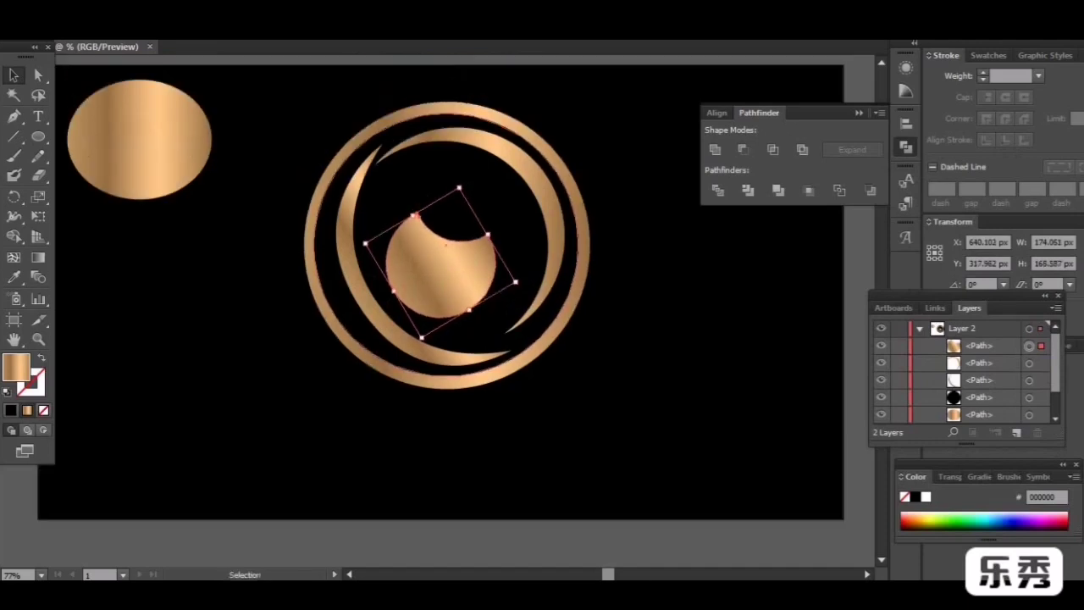
pyautogui.scroll(-5, 476, 199)
pyautogui.click(449, 338)
# Draw a gold-gradient circle about 261 px wide on the empty canvas below the artboard and deselect it.
pyautogui.scroll(-7, 449, 339)
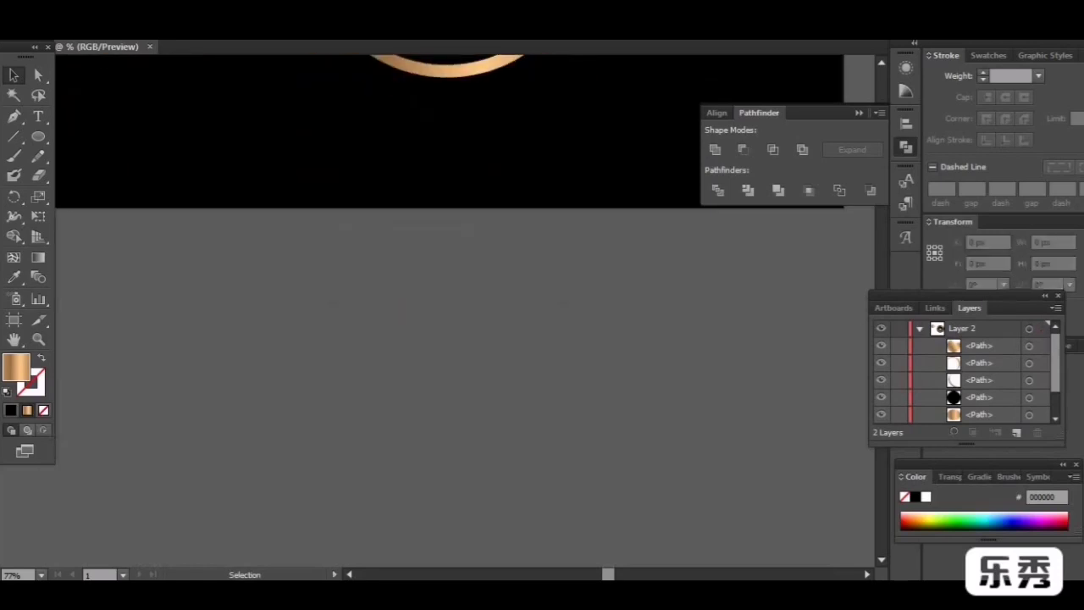
pyautogui.scroll(4, 449, 339)
pyautogui.press('l')
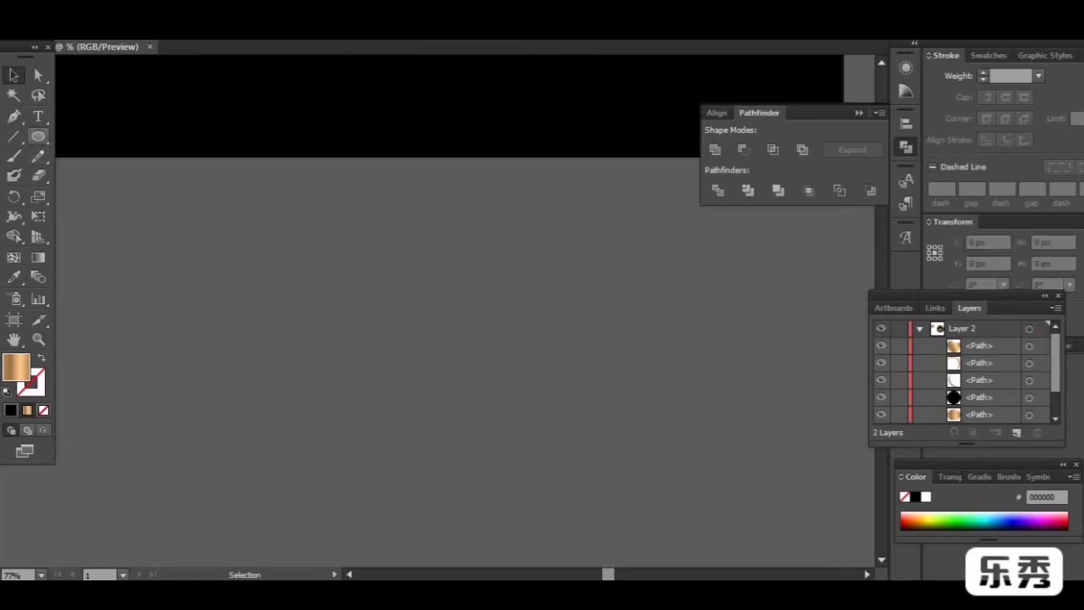
pyautogui.moveTo(506, 176); pyautogui.dragTo(344, 269)
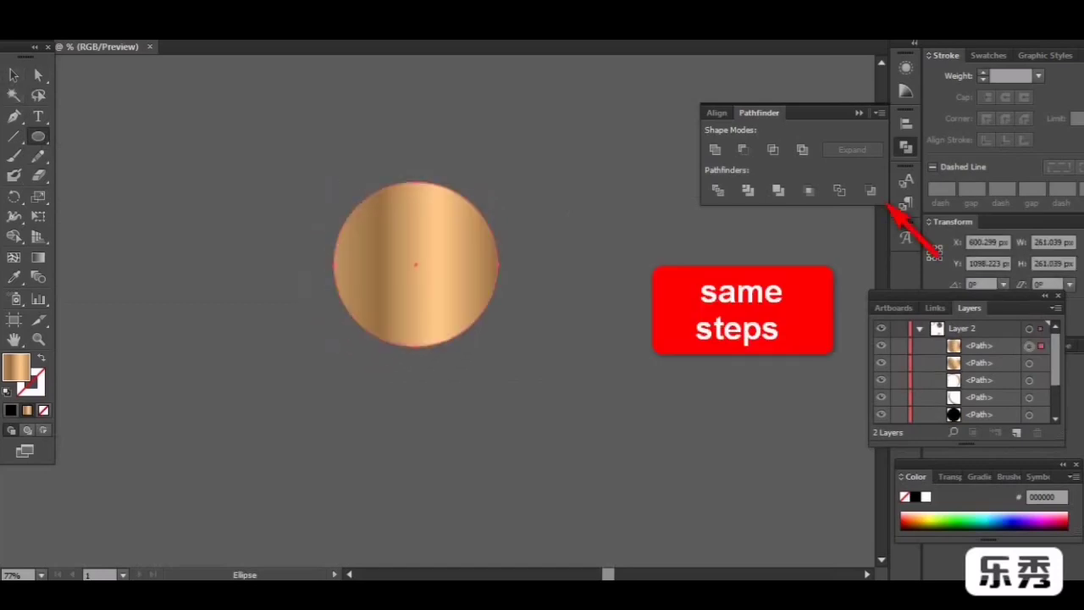
pyautogui.click(13, 75)
pyautogui.click(229, 195)
# Draw a larger gold circle about 313 px wide, place it over the first one offset downward, and deselect it.
pyautogui.click(38, 136)
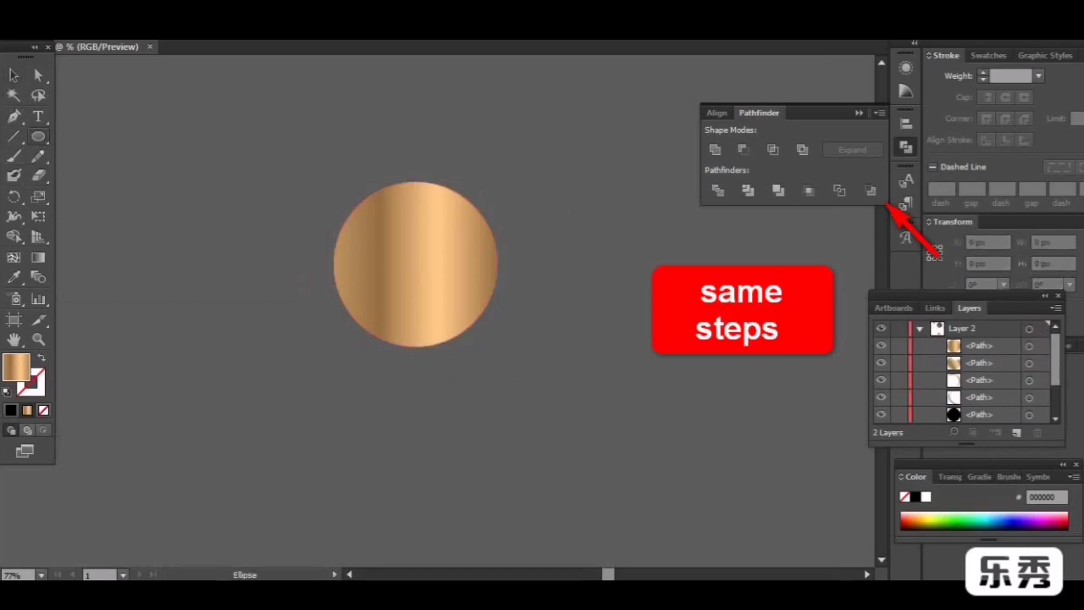
pyautogui.moveTo(489, 225); pyautogui.dragTo(280, 407)
pyautogui.click(13, 76)
pyautogui.moveTo(415, 329); pyautogui.dragTo(466, 305)
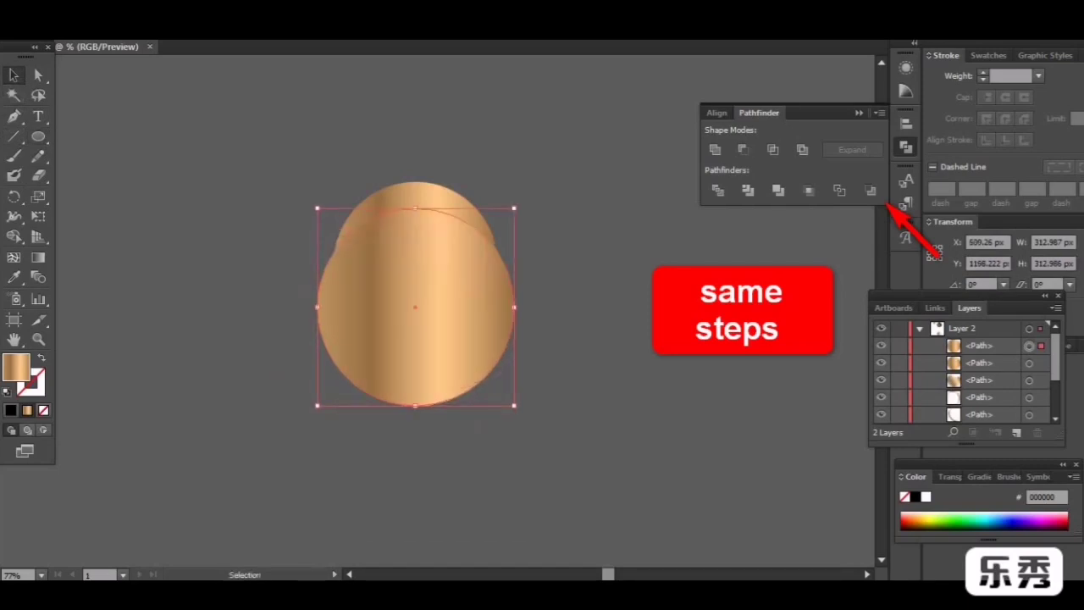
pyautogui.hotkey('ctrl', 'shift', 'a')
# Reorder the larger circle below the smaller one and apply Minus Back to both, leaving an arched crescent.
pyautogui.click(979, 346)
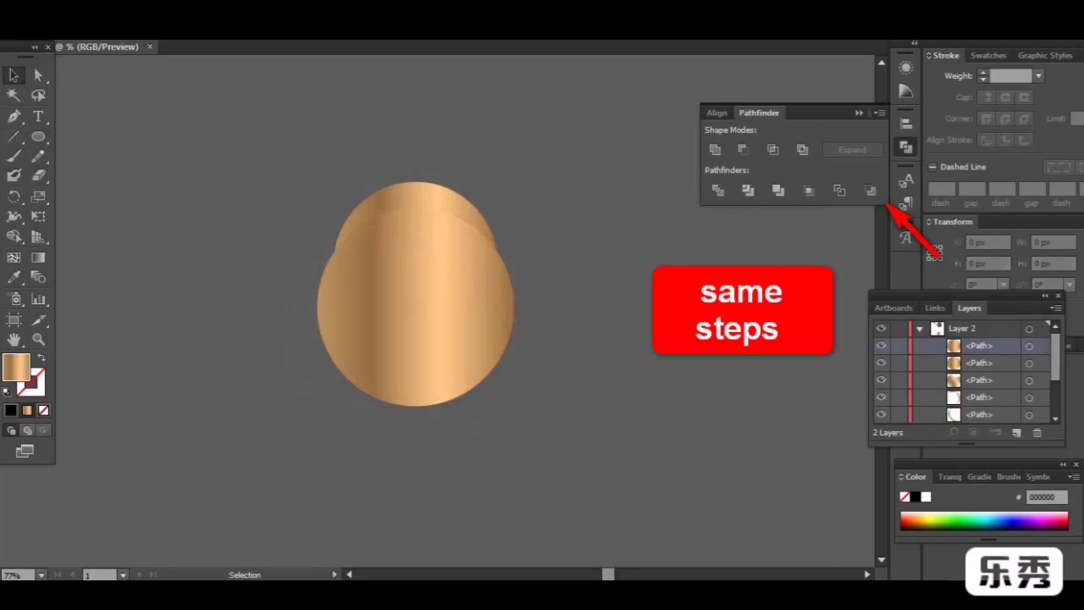
pyautogui.click(1029, 346)
pyautogui.moveTo(982, 346); pyautogui.dragTo(982, 371)
pyautogui.hotkey('ctrl', 'shift', 'a')
pyautogui.keyDown('shift'); pyautogui.click(441, 373); pyautogui.keyUp('shift')
pyautogui.keyDown('shift'); pyautogui.click(432, 271); pyautogui.keyUp('shift')
pyautogui.click(871, 191)
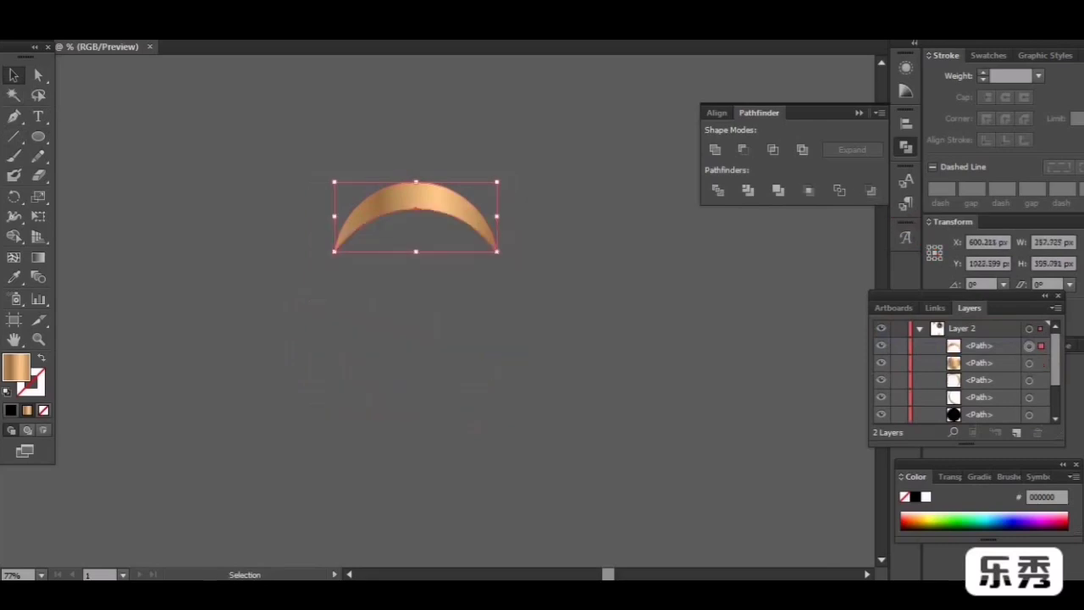
# Move the arched crescent inside the ring above the notched circle and scale it down to about 219 px wide.
pyautogui.moveTo(429, 191); pyautogui.dragTo(453, 84)
pyautogui.scroll(7, 453, 84)
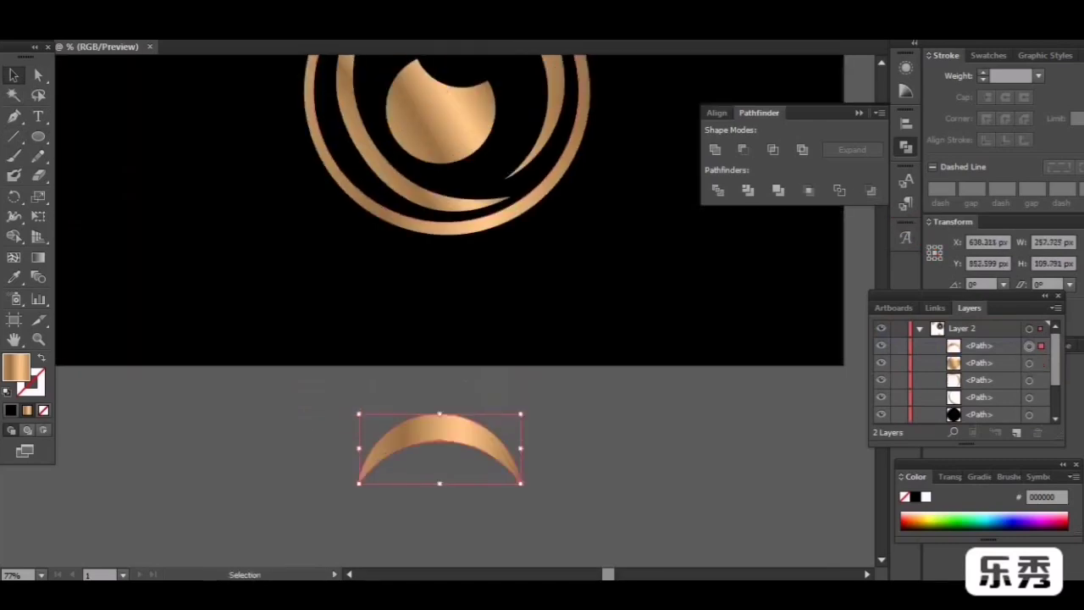
pyautogui.scroll(3, 460, 88)
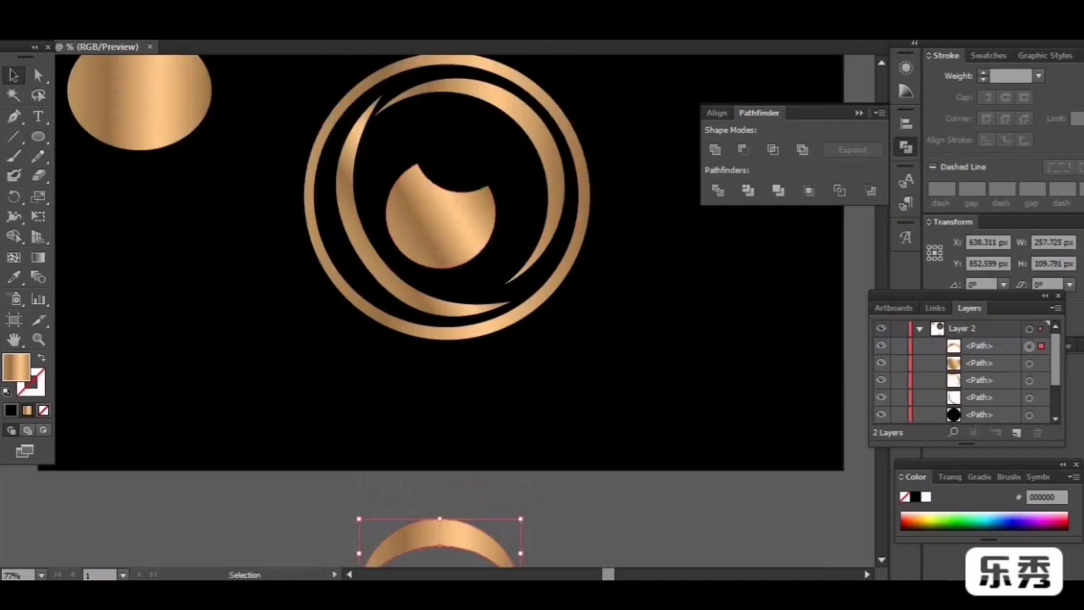
pyautogui.moveTo(447, 542); pyautogui.dragTo(441, 146)
# Zoom to 100% and shift the lower-left crescent's outer middle anchor point slightly up and to the left.
pyautogui.press('a')
pyautogui.scroll(2, 447, 254)
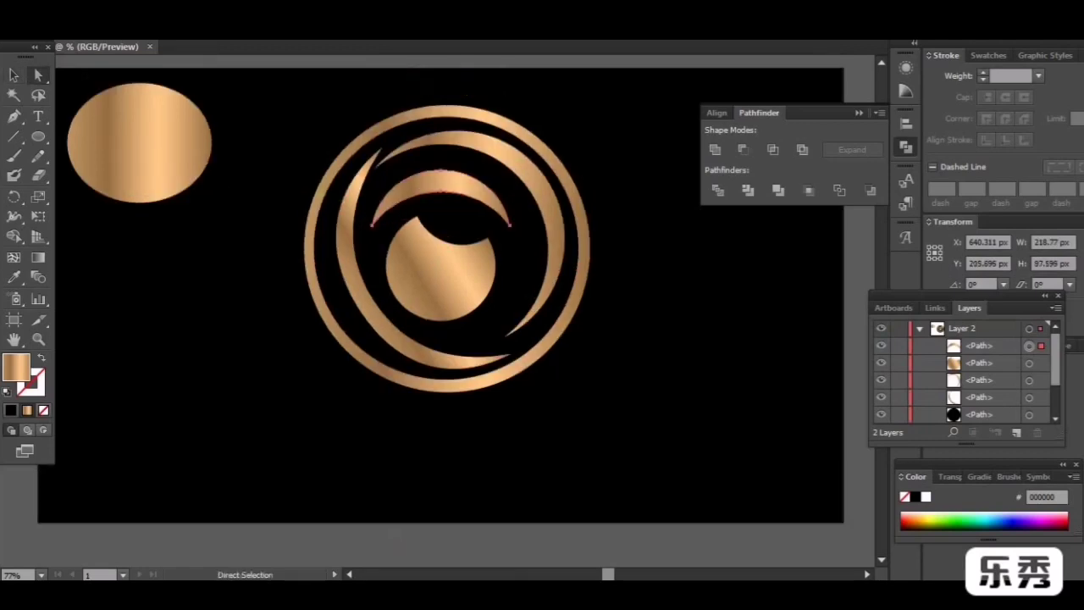
pyautogui.click(40, 574)
pyautogui.click(34, 363)
pyautogui.click(359, 306)
pyautogui.click(336, 307)
pyautogui.moveTo(337, 307); pyautogui.dragTo(330, 296)
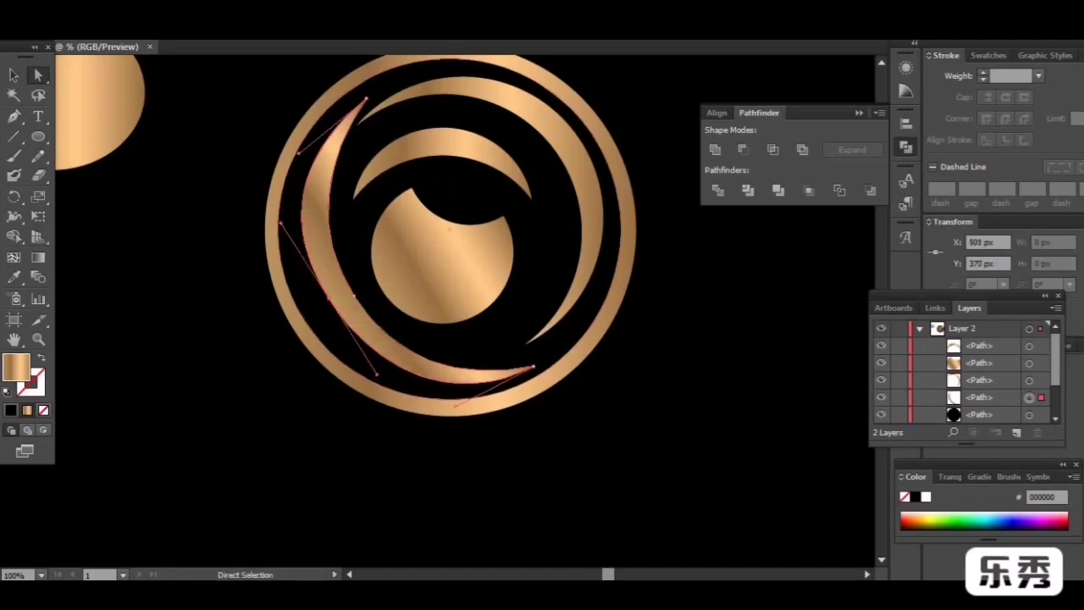
# Pull the direction handles of the lower-left crescent's outer edge slightly inward to refine its curve, then deselect it.
pyautogui.moveTo(298, 153); pyautogui.dragTo(301, 155)
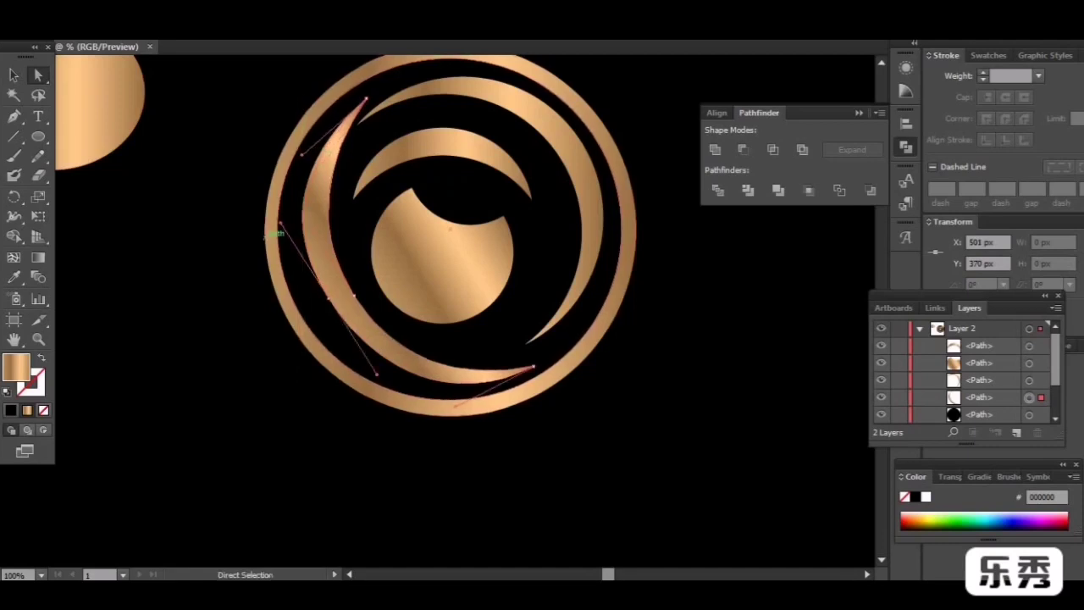
pyautogui.moveTo(280, 223); pyautogui.dragTo(287, 220)
pyautogui.press('v')
pyautogui.hotkey('ctrl', 'shift', 'a')
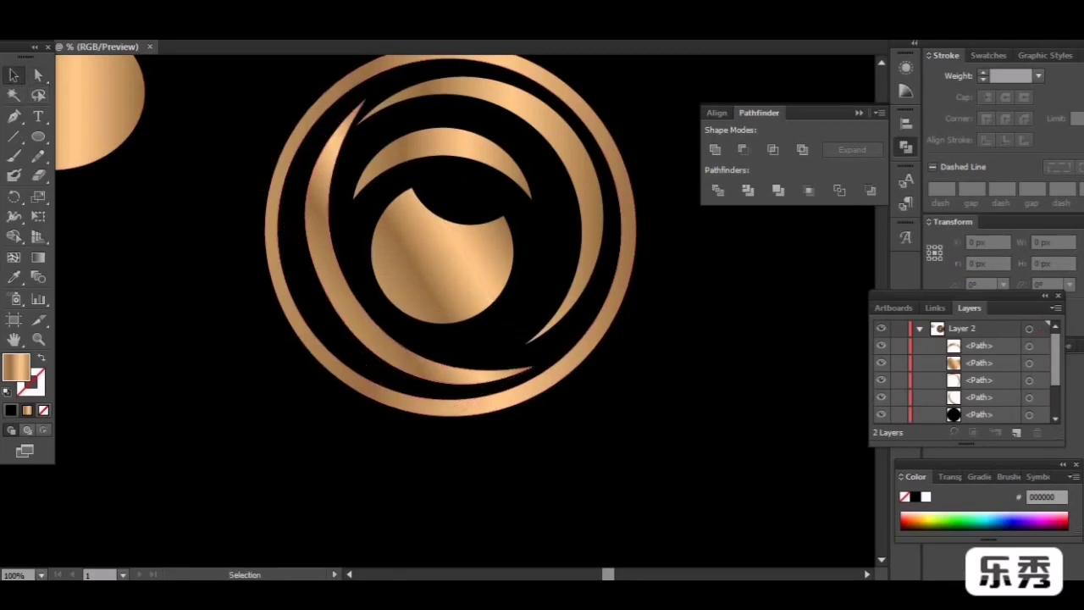
# Zoom out to 50% and add a line of point text with the brand name below the ring logo.
pyautogui.click(40, 575)
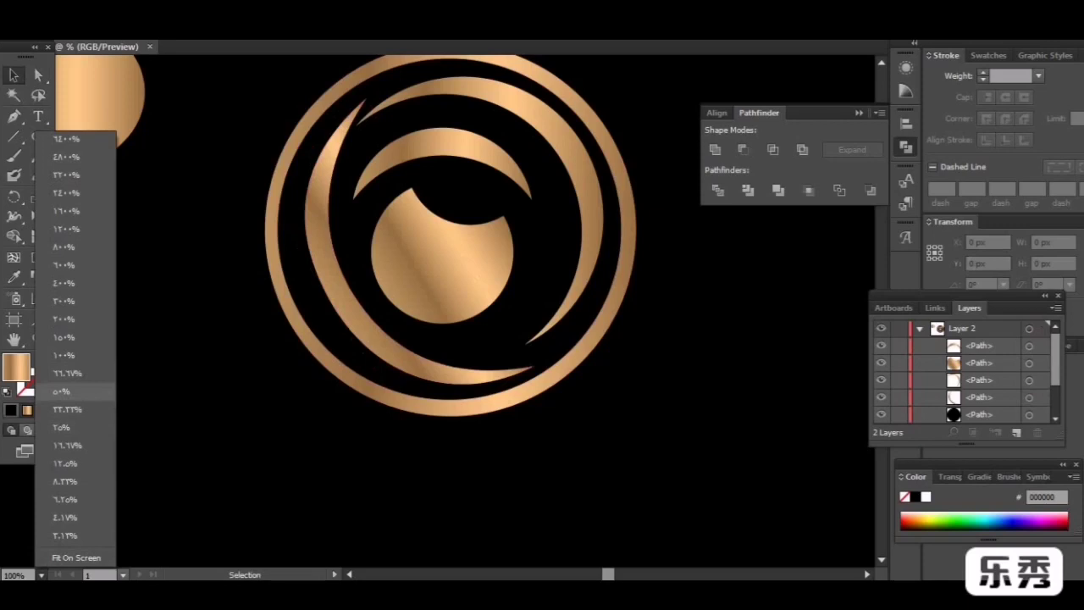
pyautogui.click(61, 391)
pyautogui.click(39, 116)
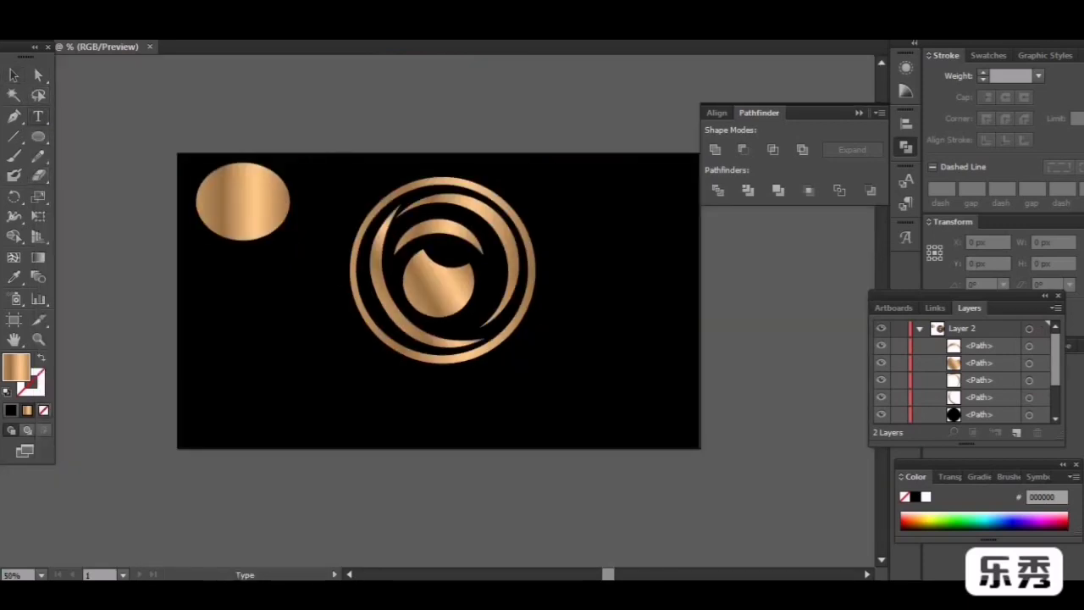
pyautogui.click(389, 395)
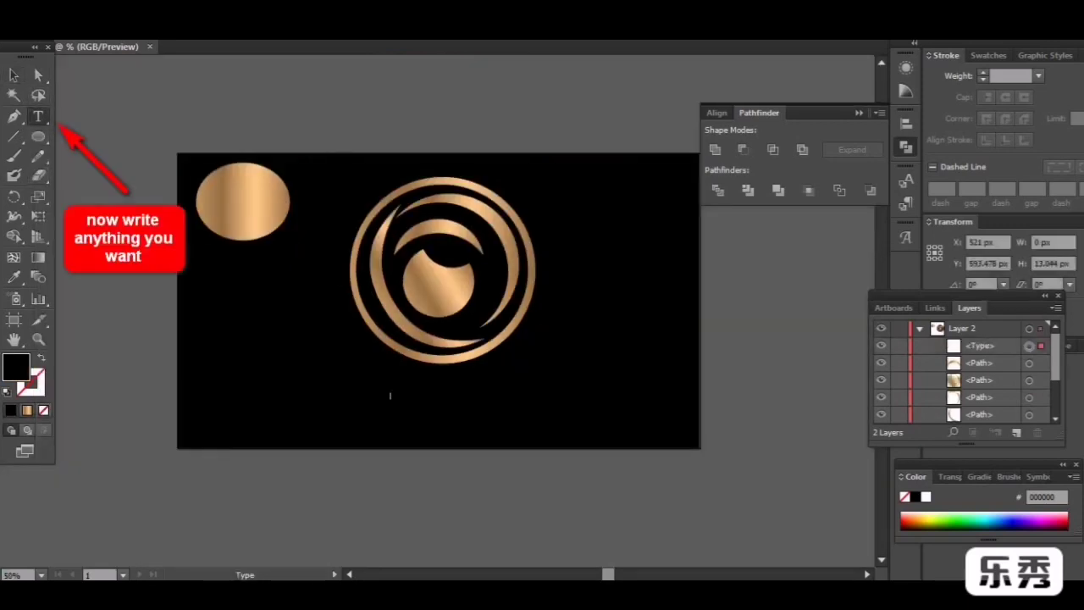
pyautogui.write('M')
pyautogui.click(13, 96)
pyautogui.click(14, 75)
pyautogui.press('z')
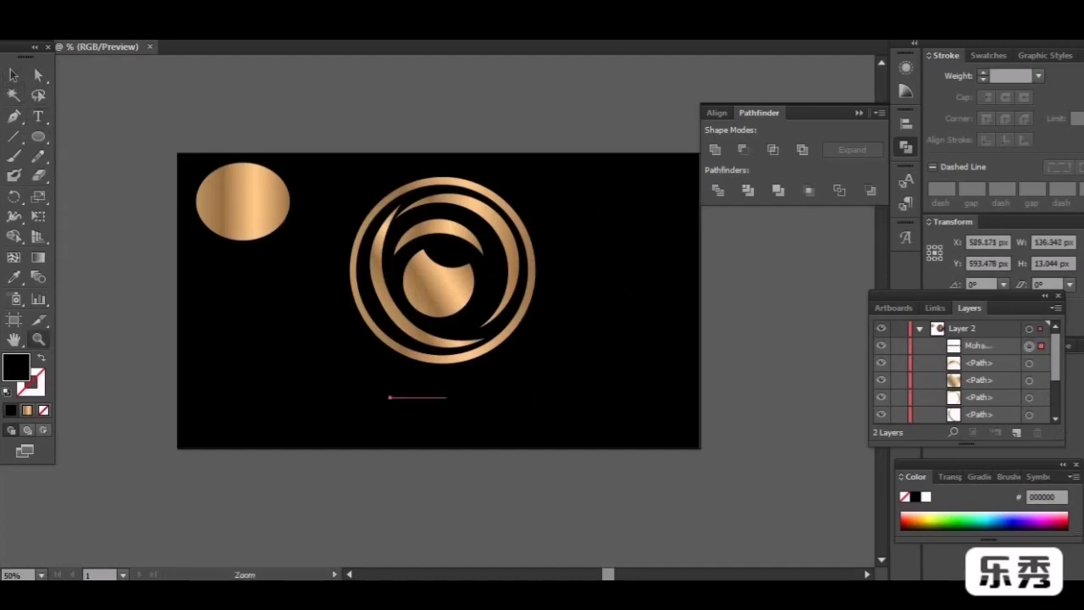
# Scale the text proportionally in both directions to about 934 px wide, centred beneath the ring.
pyautogui.doubleClick(14, 74)
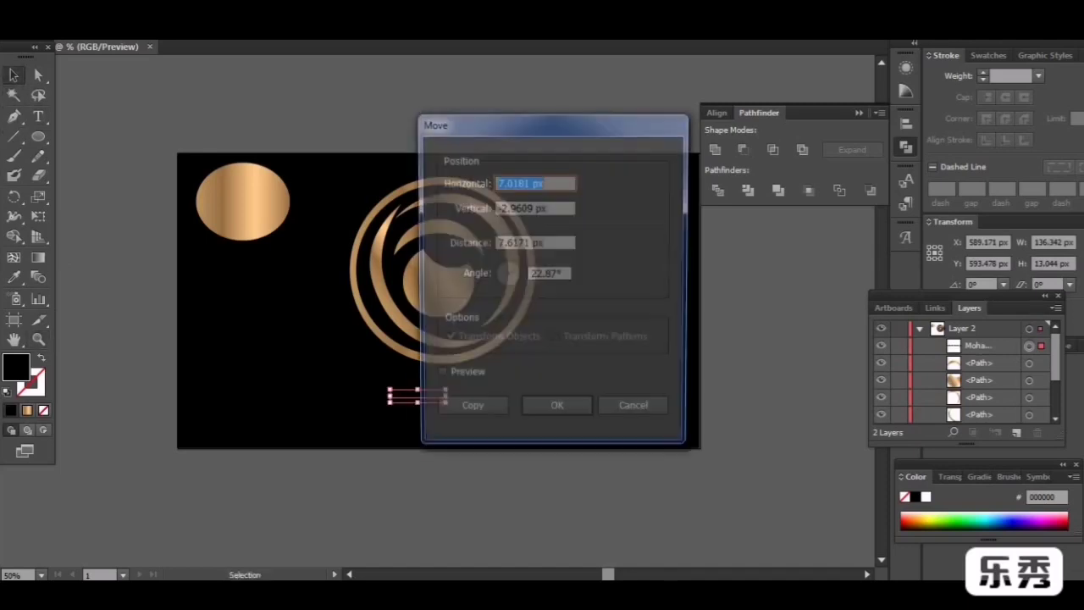
pyautogui.click(636, 412)
pyautogui.press('shift')
pyautogui.moveTo(447, 395); pyautogui.dragTo(638, 396)
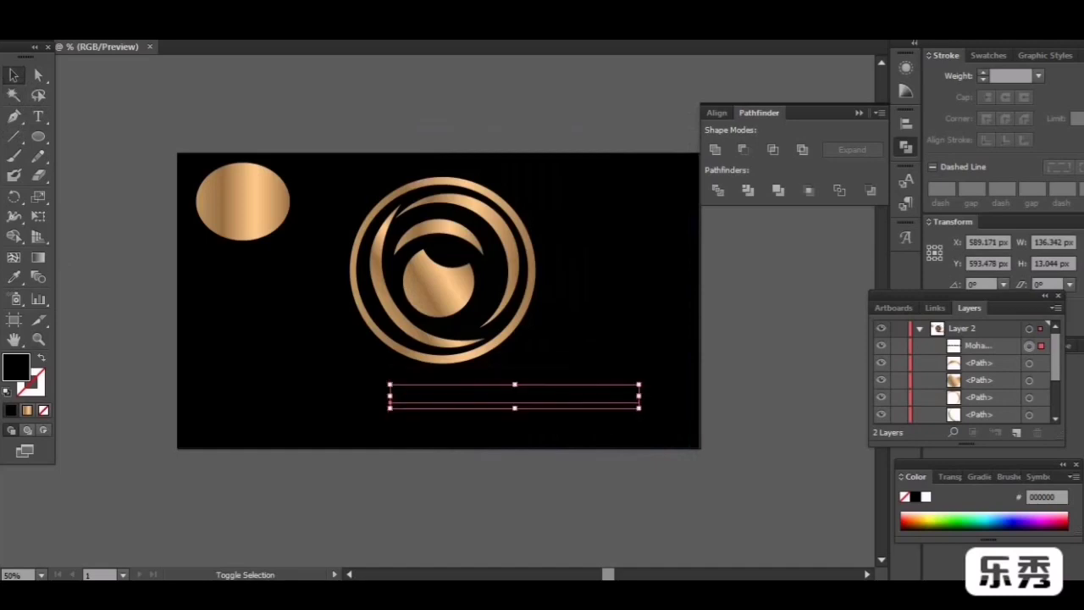
pyautogui.moveTo(389, 395); pyautogui.dragTo(258, 396)
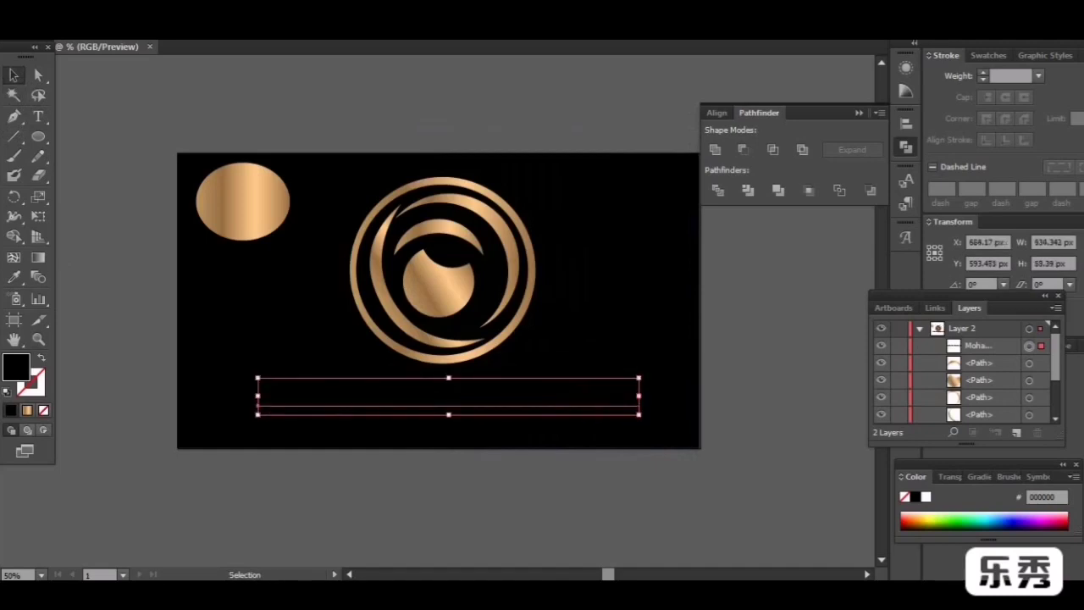
# Set the text's fill color to hex EFD565.
pyautogui.doubleClick(16, 367)
pyautogui.moveTo(350, 166); pyautogui.dragTo(312, 141)
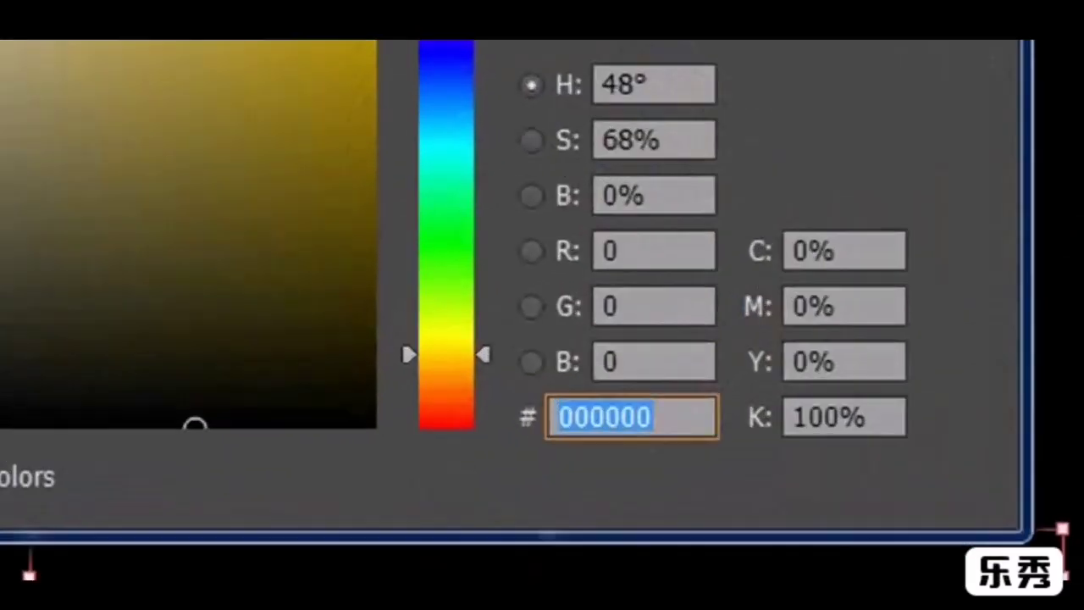
pyautogui.moveTo(115, 41); pyautogui.dragTo(81, 42)
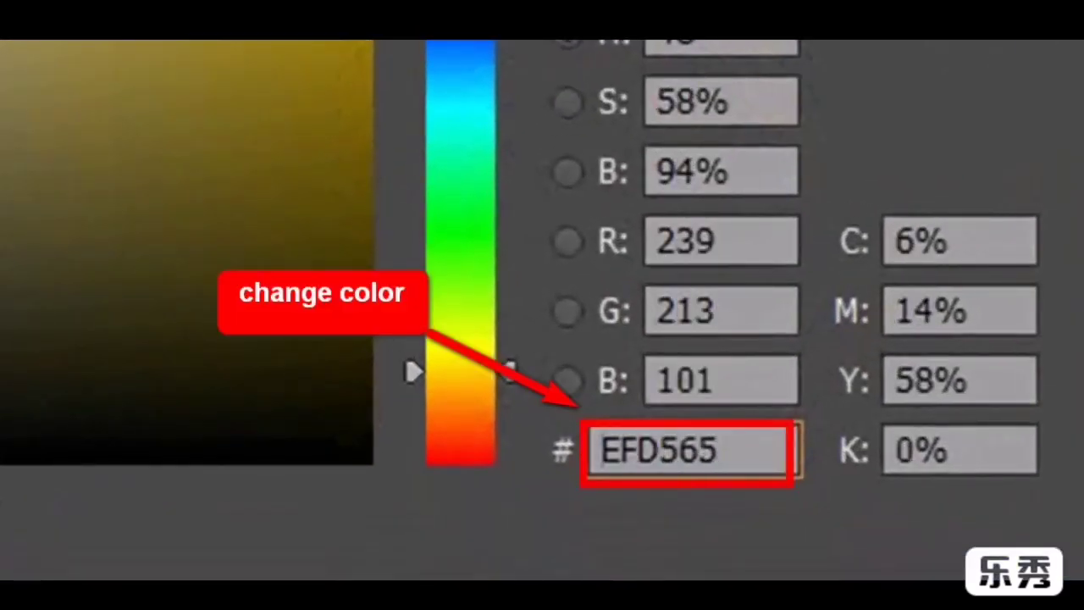